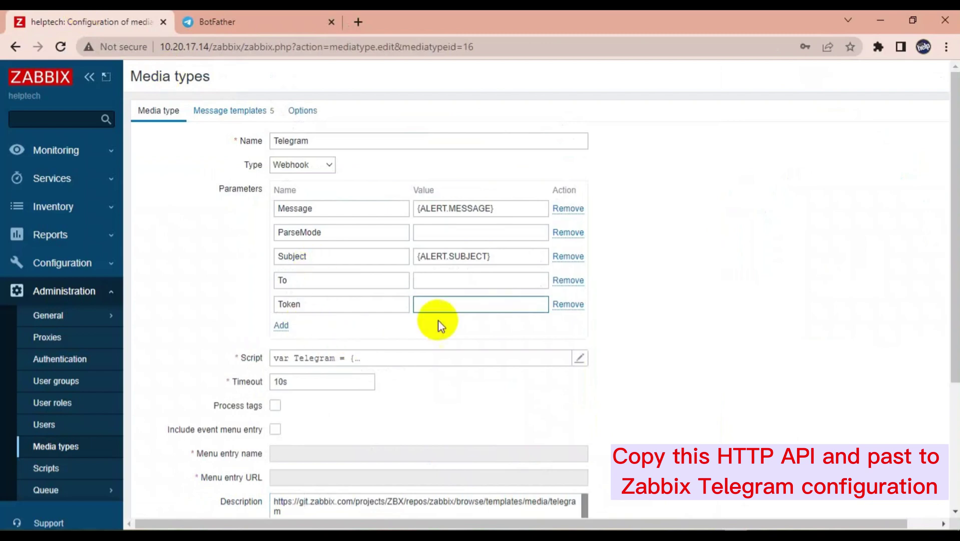
Paste the bot's API token as the value of the Telegram media type's Token parameter.
{"action": "key", "text": "ctrl+v"}
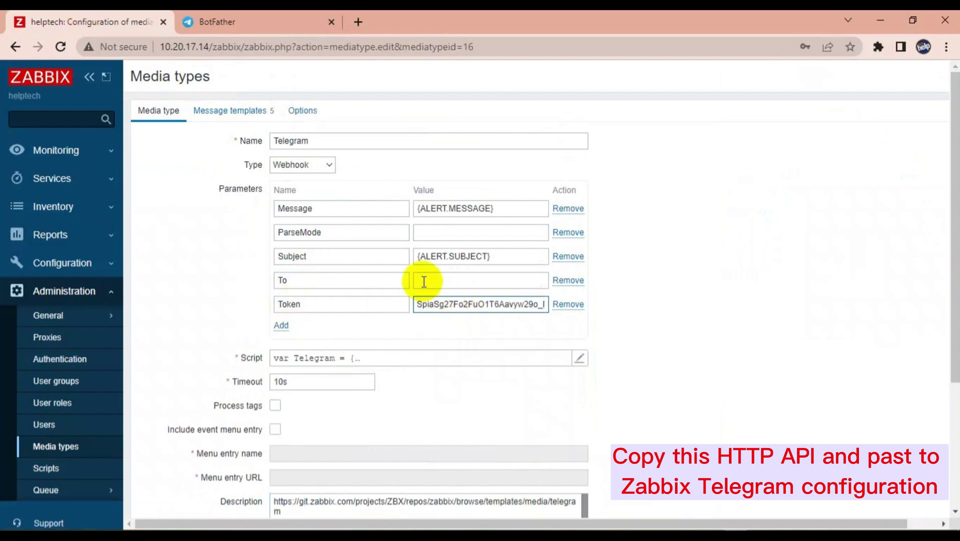
Switch to Telegram and copy the bot username helptechkh2_bot from the BotFather chat.
{"action": "left_click", "coordinate": [252, 20]}
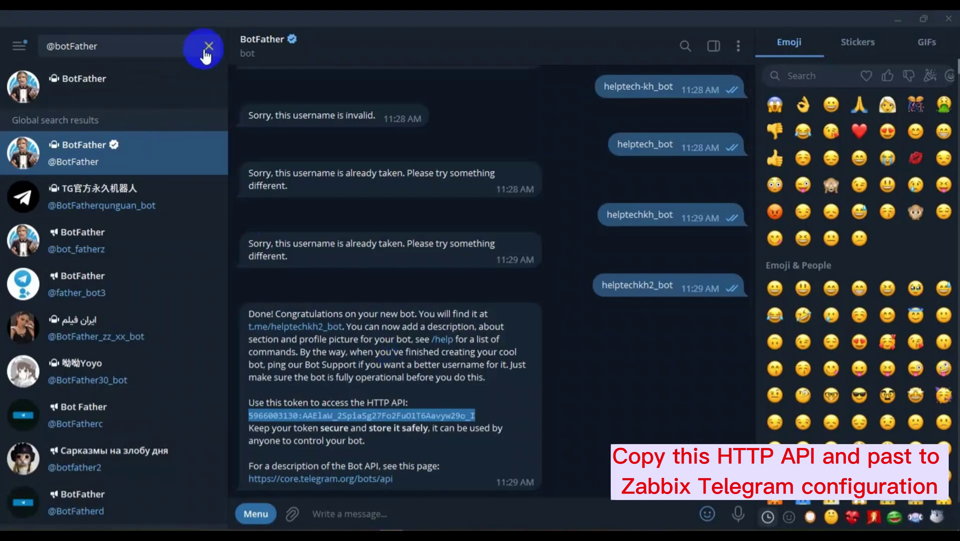
{"action": "left_click_drag", "start_coordinate": [674, 283], "coordinate": [604, 283]}
{"action": "key", "text": "ctrl+c"}
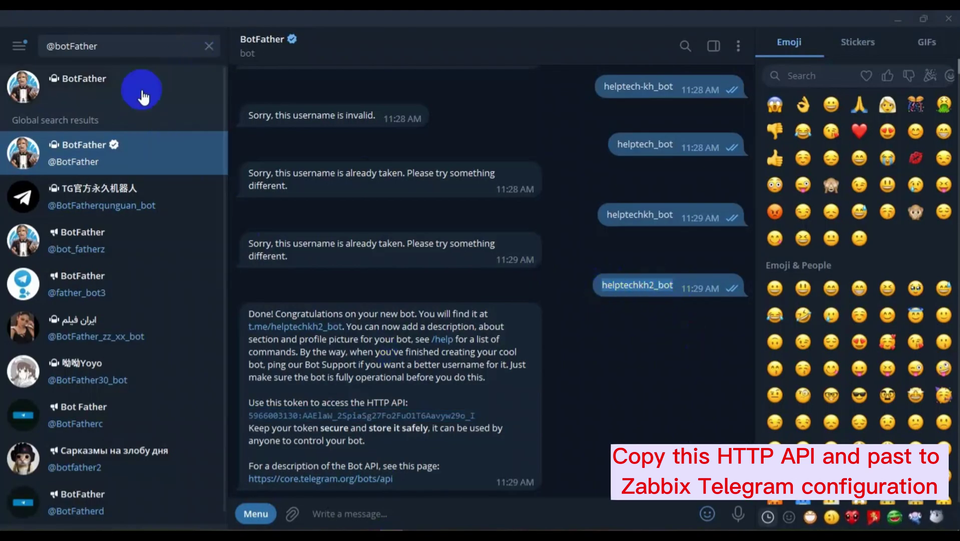
Clear the chat search and start a new Telegram group named Zabbit_Notification.
{"action": "left_click", "coordinate": [210, 50]}
{"action": "left_click", "coordinate": [20, 46]}
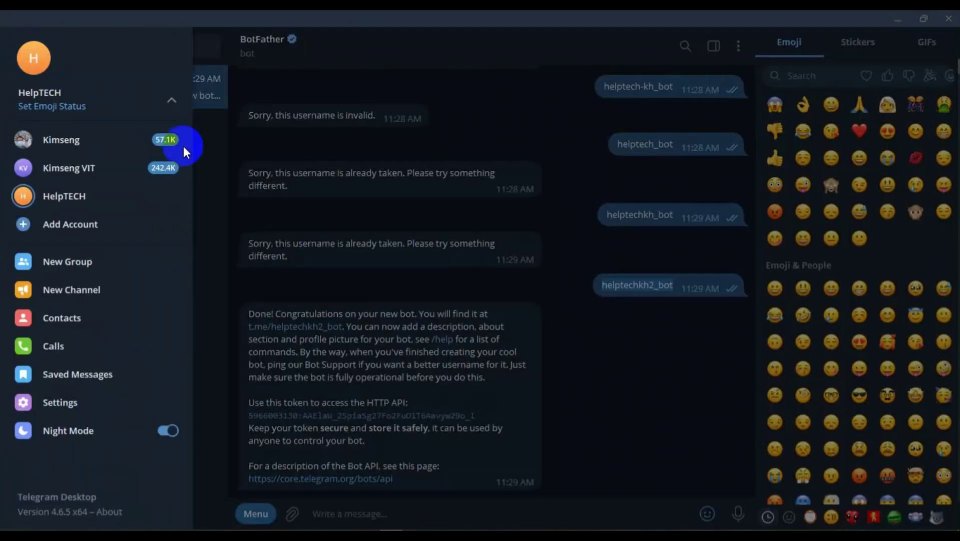
{"action": "left_click", "coordinate": [77, 259]}
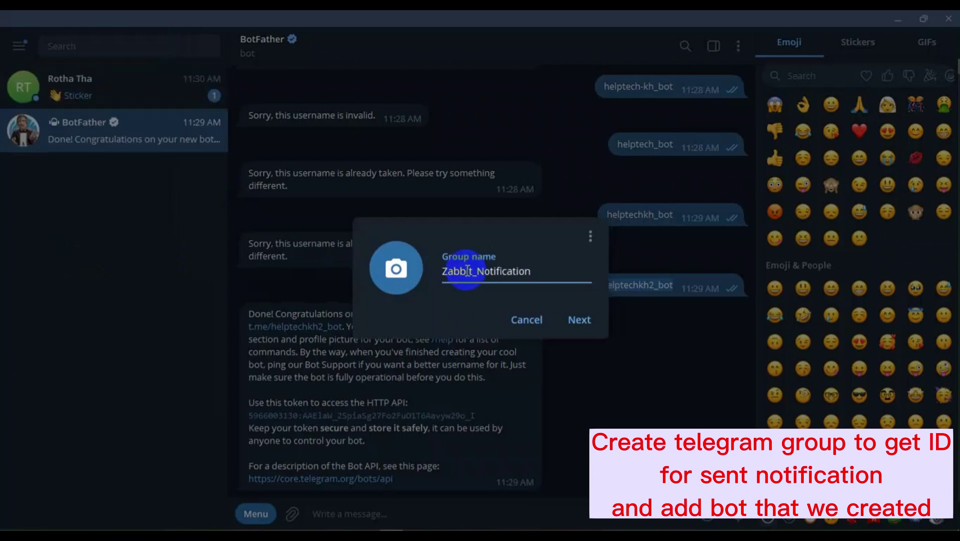
{"action": "left_click", "coordinate": [578, 322]}
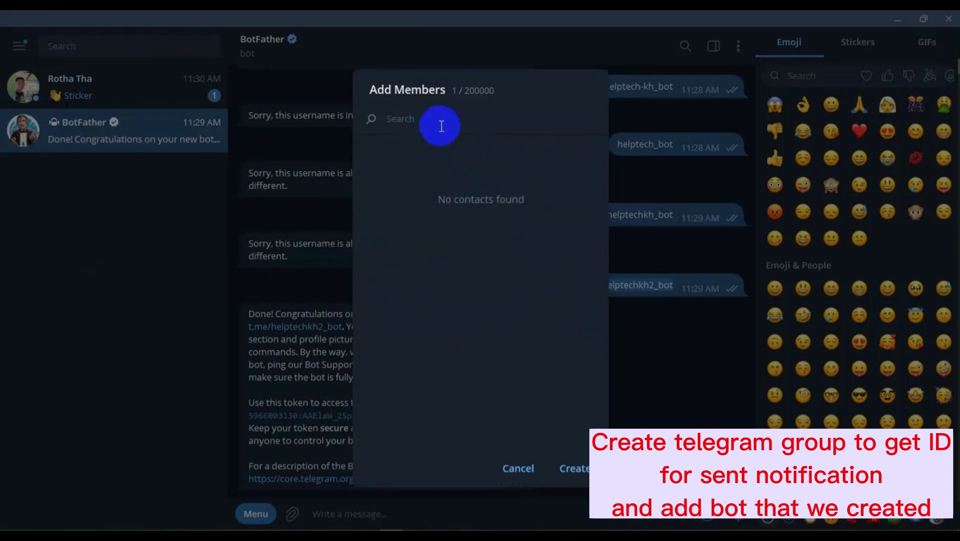
Add the bot helptechkh2_bot as a member, create the group, and review its member list.
{"action": "key", "text": "ctrl+v"}
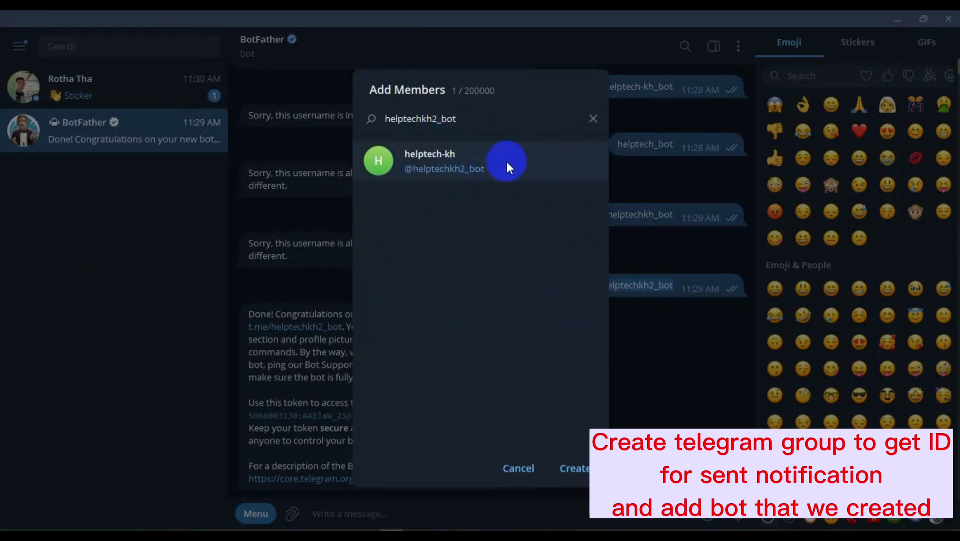
{"action": "left_click", "coordinate": [507, 160]}
{"action": "left_click", "coordinate": [572, 467]}
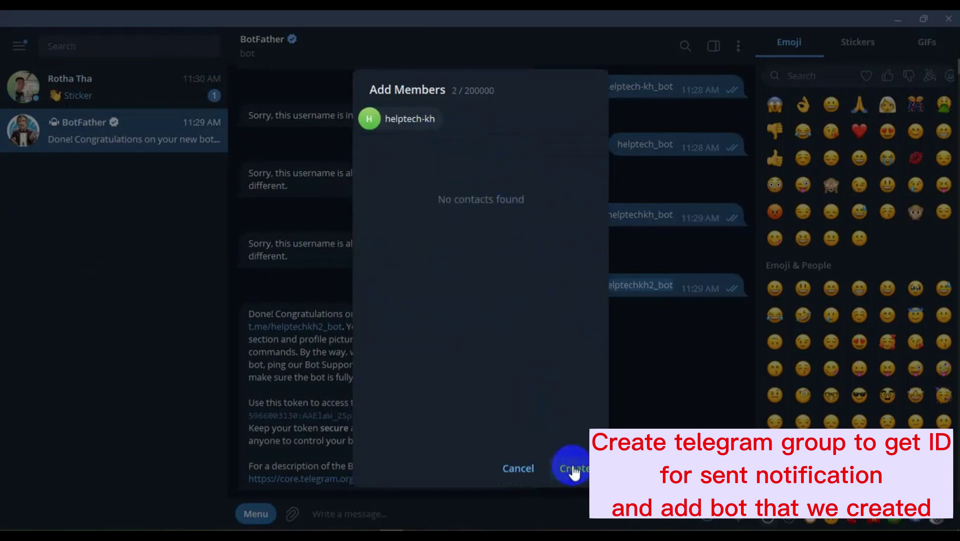
{"action": "left_click", "coordinate": [301, 62]}
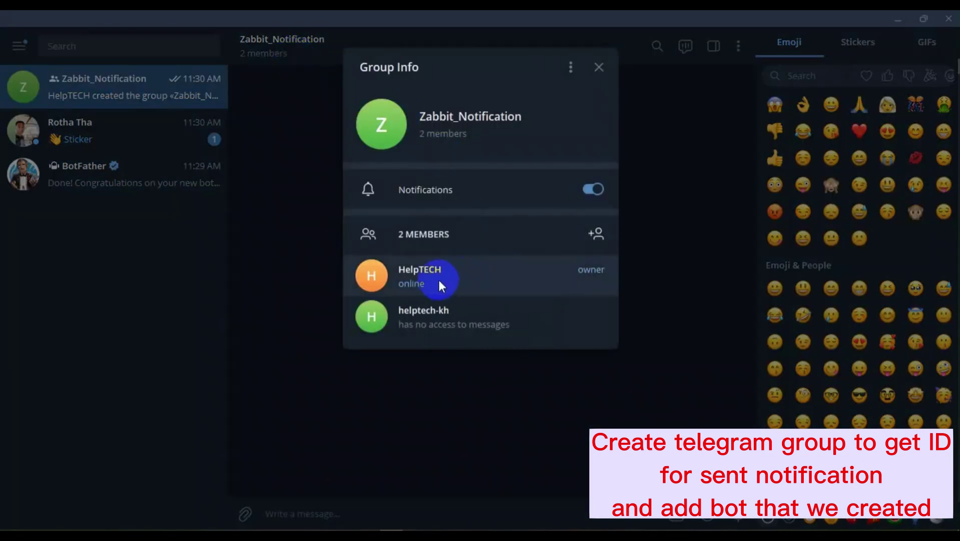
{"action": "left_click", "coordinate": [480, 394]}
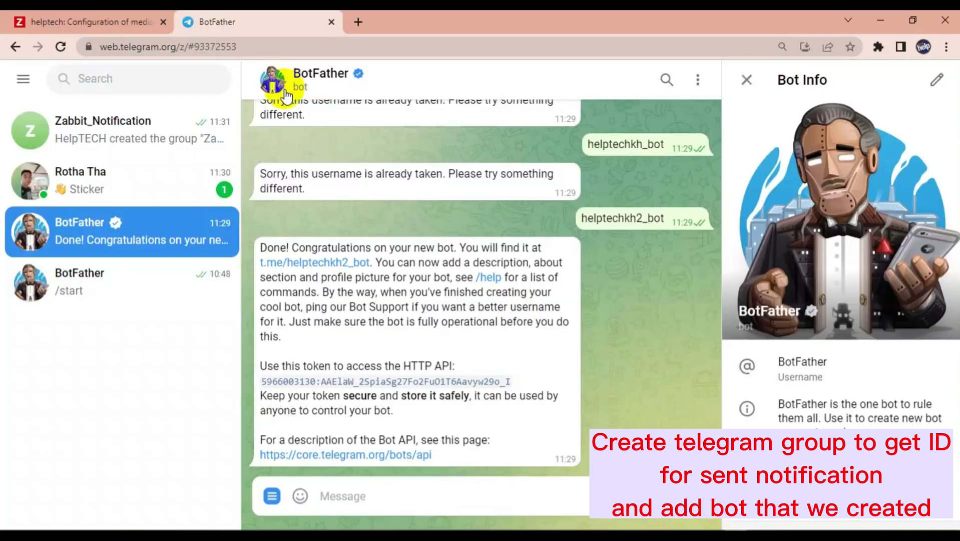
Open the Zabbit_Notification group in Telegram Web and copy its chat ID, including the leading minus, from the page address.
{"action": "left_click", "coordinate": [123, 136]}
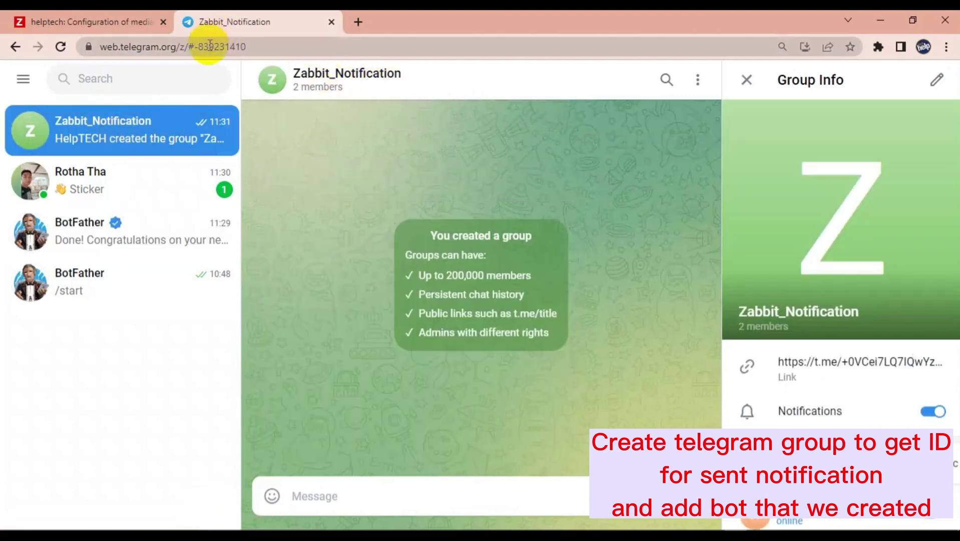
{"action": "left_click", "coordinate": [210, 44]}
{"action": "left_click_drag", "start_coordinate": [278, 46], "coordinate": [232, 48]}
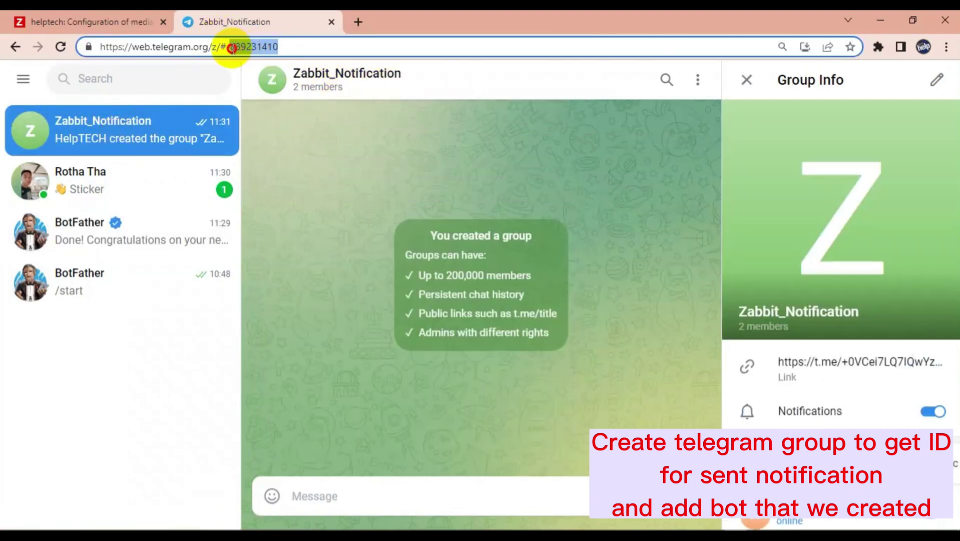
Return to Zabbix, set the Telegram media type's To parameter to the copied group chat ID, and update the media type.
{"action": "left_click", "coordinate": [145, 22]}
{"action": "left_click", "coordinate": [456, 279]}
{"action": "type", "text": "-839231410"}
{"action": "scroll", "coordinate": [457, 280], "scroll_direction": "down", "scroll_amount": 4}
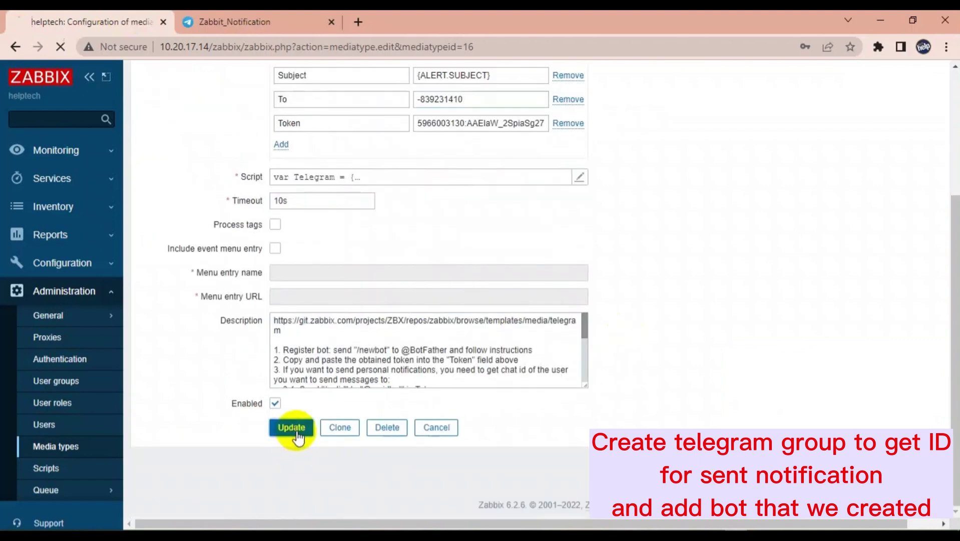
{"action": "left_click", "coordinate": [292, 428]}
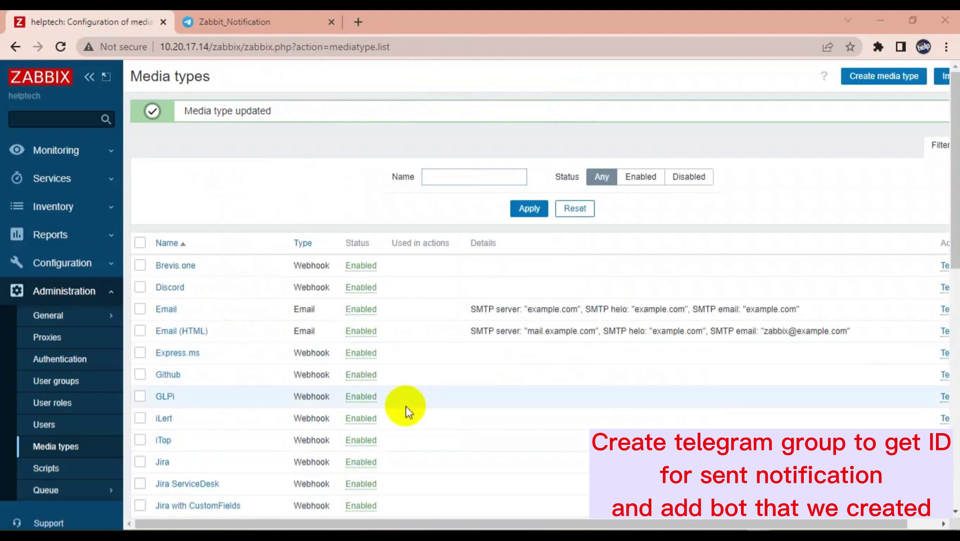
Run a test of the Telegram media type from the media types list with its default parameters.
{"action": "scroll", "coordinate": [407, 407], "scroll_direction": "down", "scroll_amount": 8}
{"action": "scroll", "coordinate": [239, 423], "scroll_direction": "down", "scroll_amount": 3}
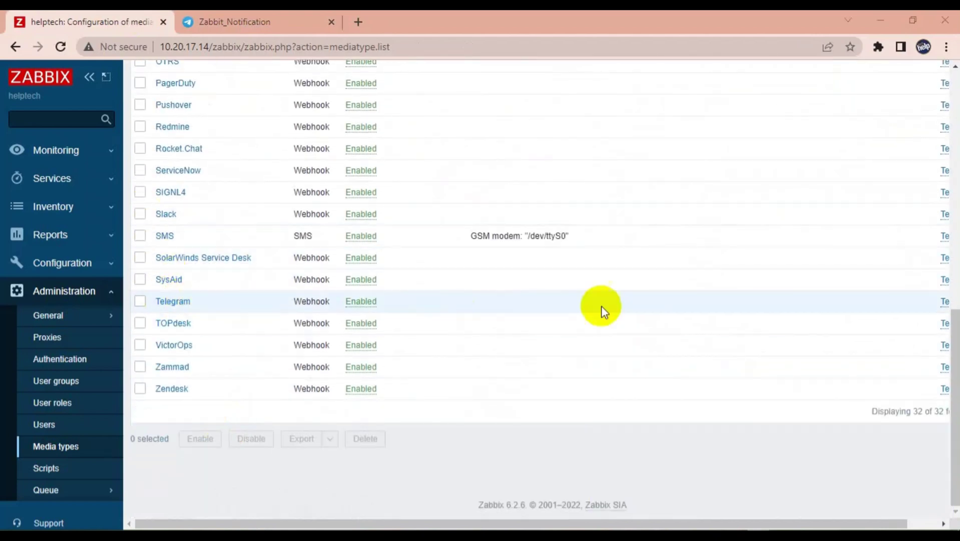
{"action": "key", "text": "ctrl+minus"}
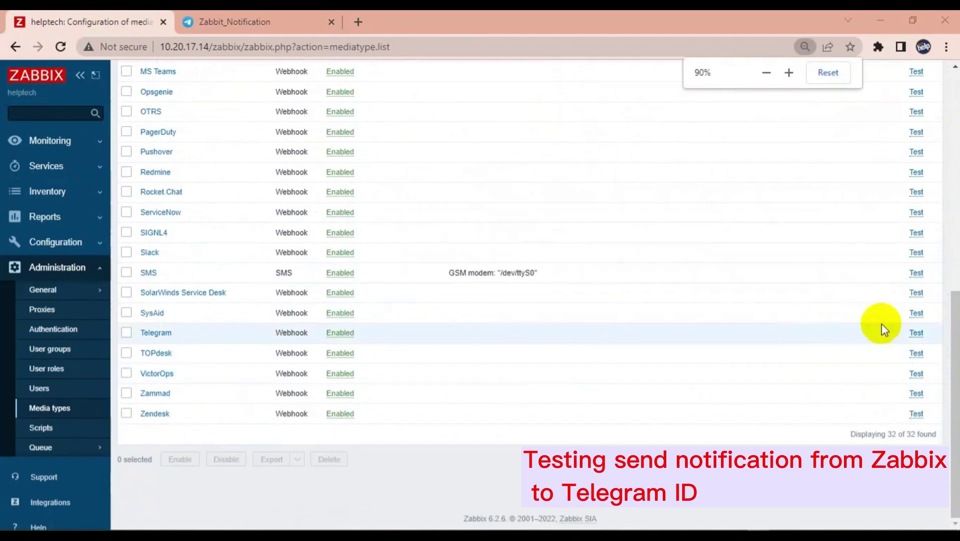
{"action": "left_click", "coordinate": [917, 333]}
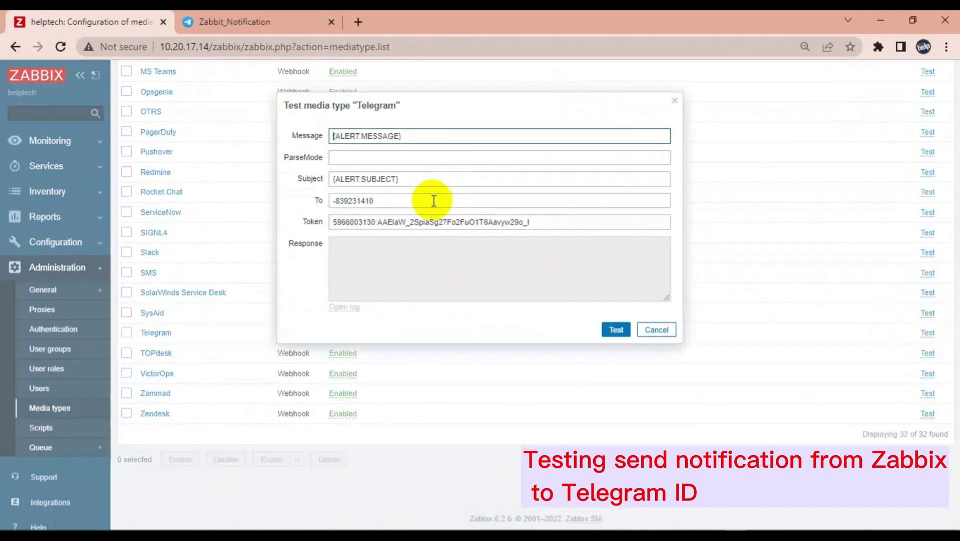
{"action": "left_click", "coordinate": [616, 331]}
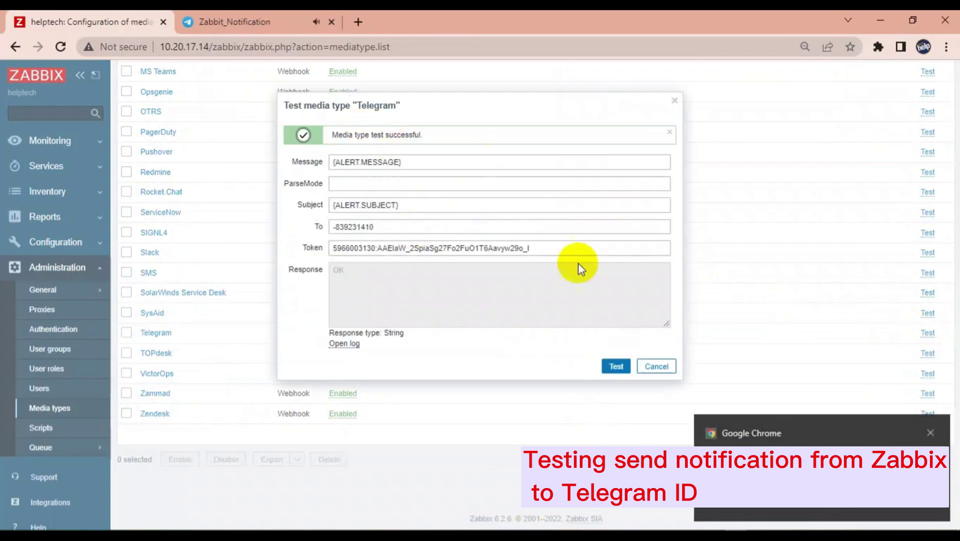
Check the Zabbit_Notification group for the test message in Telegram Web and Telegram Desktop, then close the Zabbix test dialog.
{"action": "left_click", "coordinate": [247, 20]}
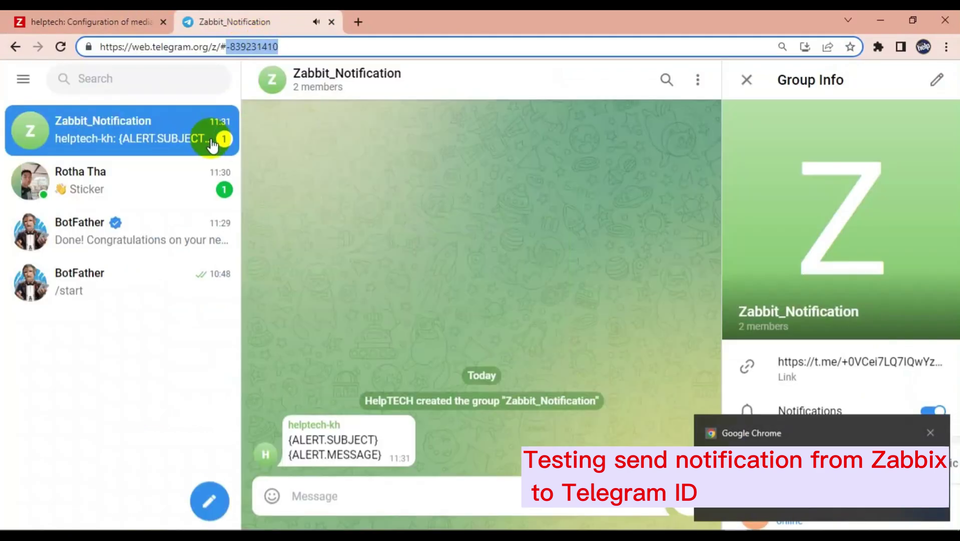
{"action": "left_click", "coordinate": [398, 529]}
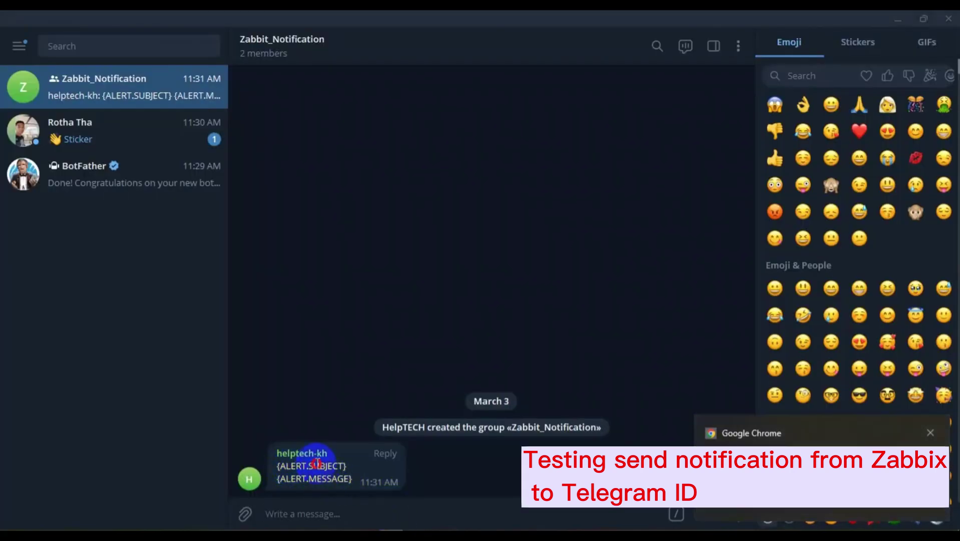
{"action": "double_click", "coordinate": [317, 478]}
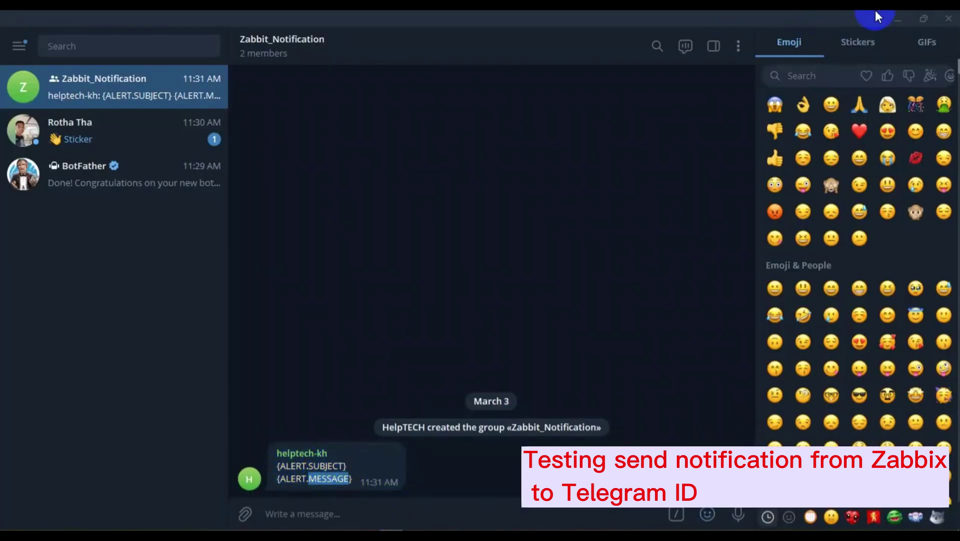
{"action": "left_click", "coordinate": [897, 21]}
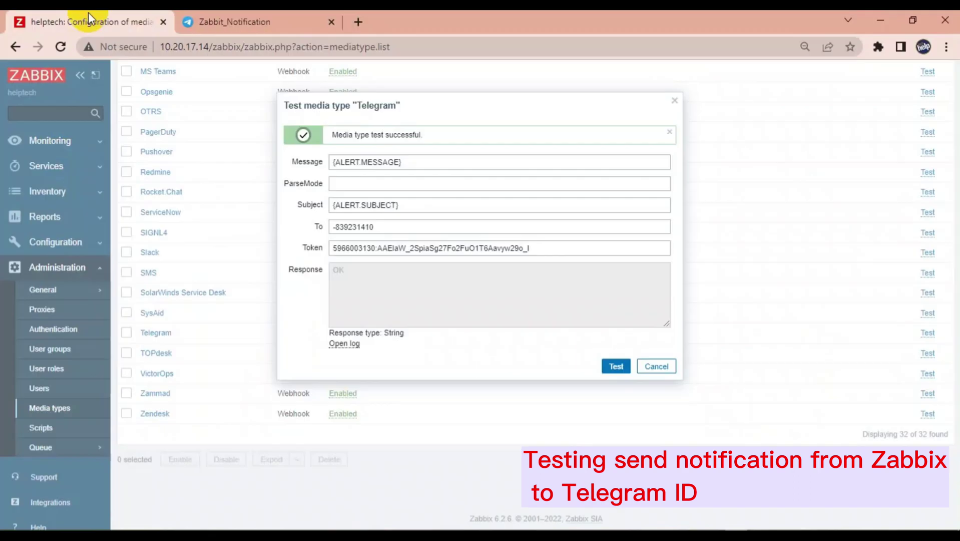
{"action": "left_click", "coordinate": [655, 364]}
Open the Admin user's media settings and start a new media entry of type Telegram.
{"action": "left_click", "coordinate": [35, 388]}
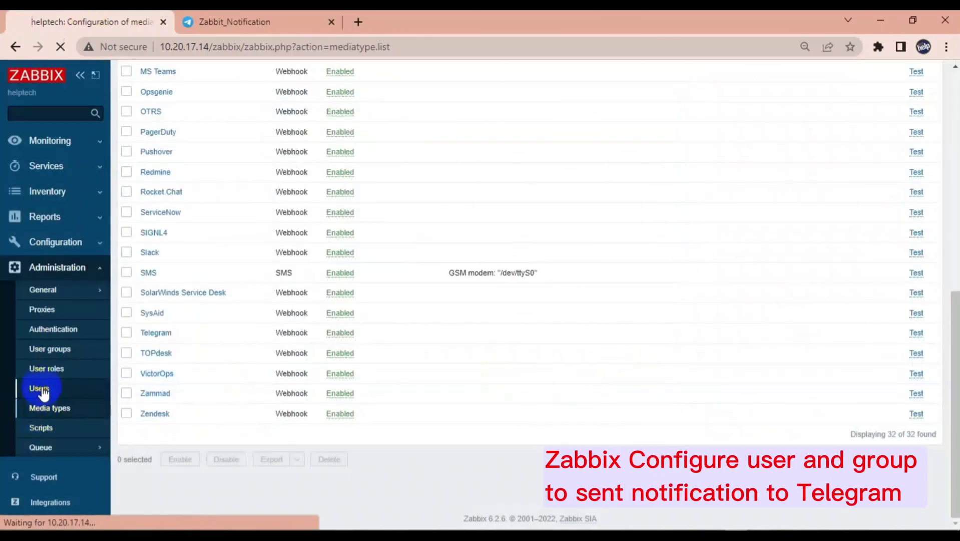
{"action": "left_click", "coordinate": [151, 211]}
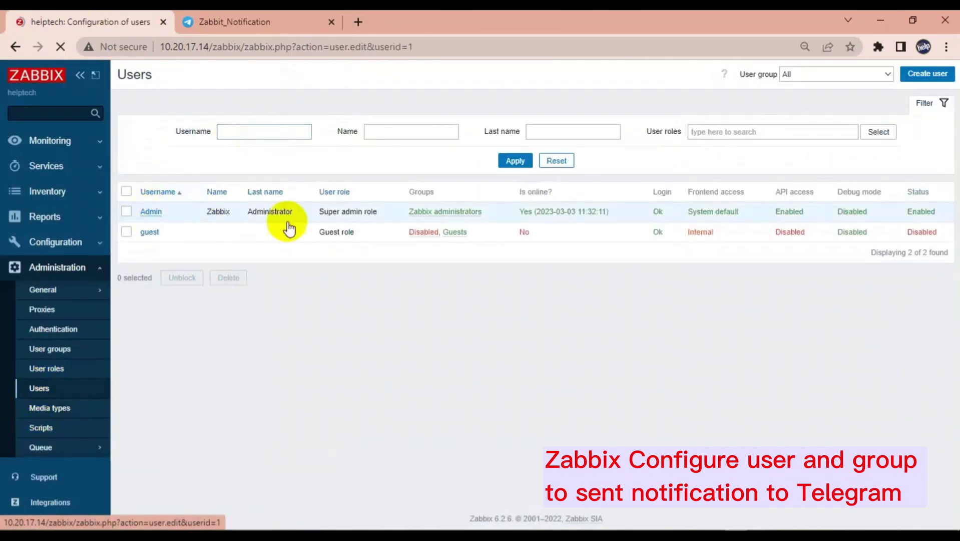
{"action": "left_click", "coordinate": [163, 105]}
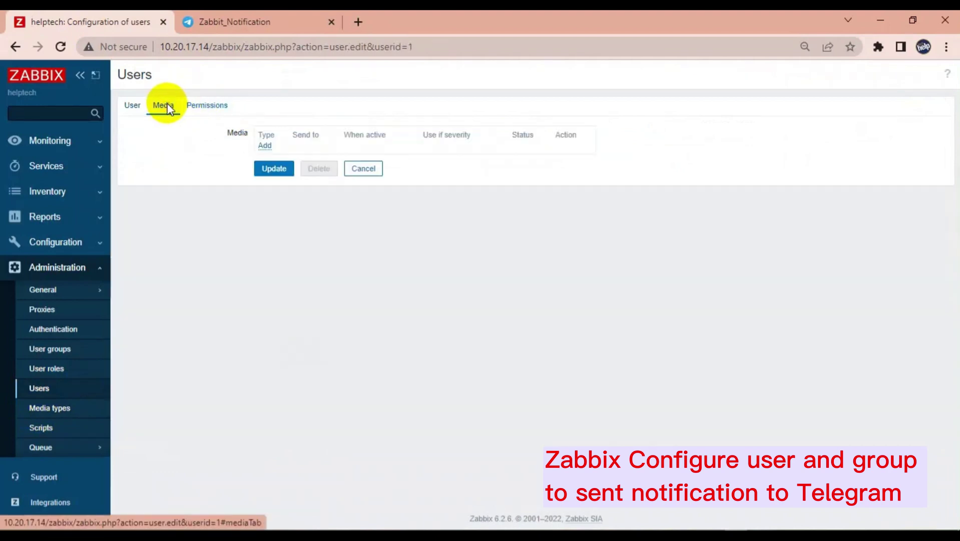
{"action": "left_click", "coordinate": [264, 146]}
{"action": "left_click", "coordinate": [426, 135]}
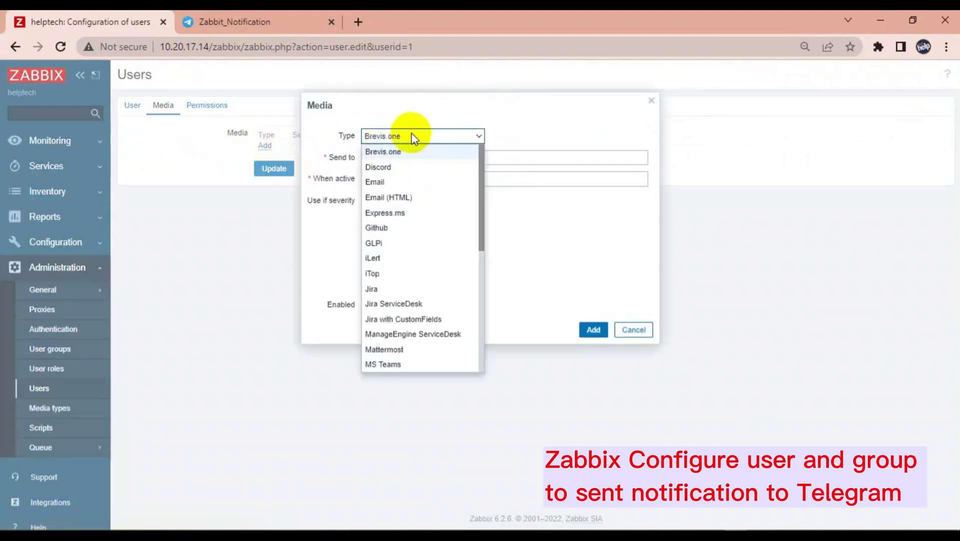
{"action": "scroll", "coordinate": [403, 298], "scroll_direction": "down", "scroll_amount": 5}
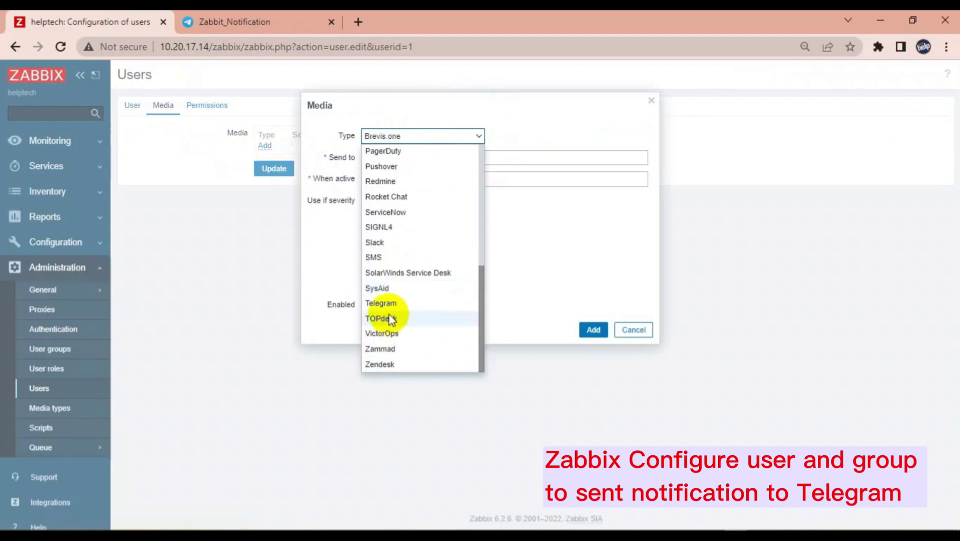
{"action": "left_click", "coordinate": [399, 303]}
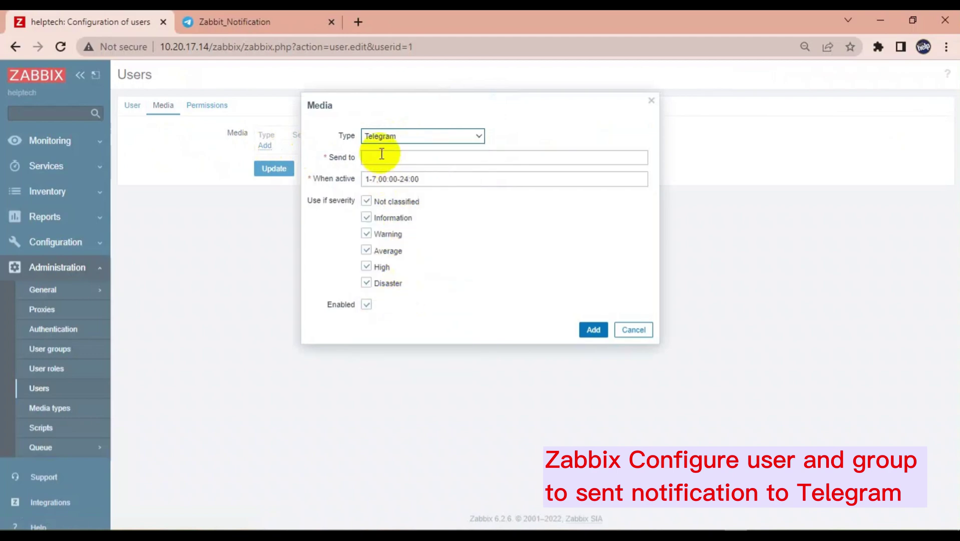
Set the media recipient to the group chat ID without its leading minus, add the entry, and update the Admin user.
{"action": "key", "text": "ctrl+plus"}
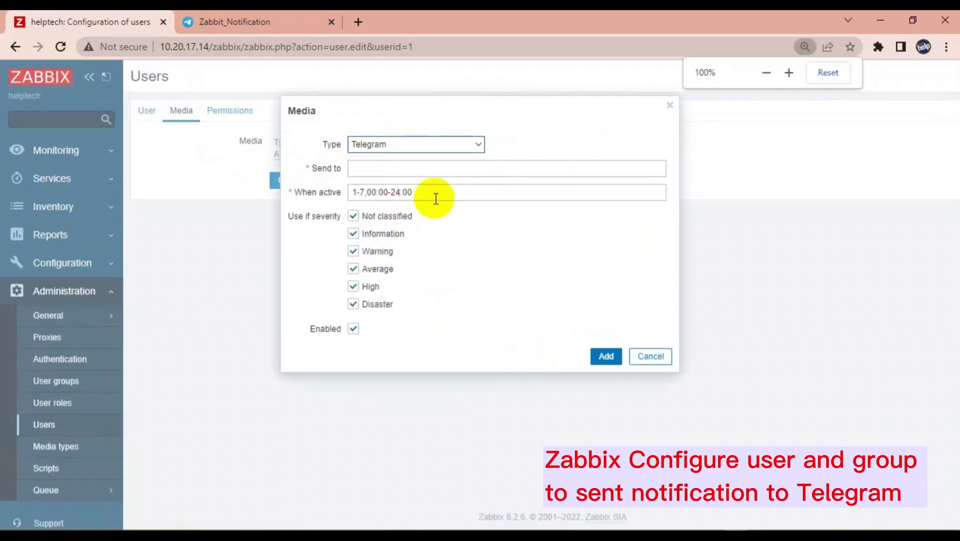
{"action": "left_click", "coordinate": [386, 169]}
{"action": "type", "text": "-839231410"}
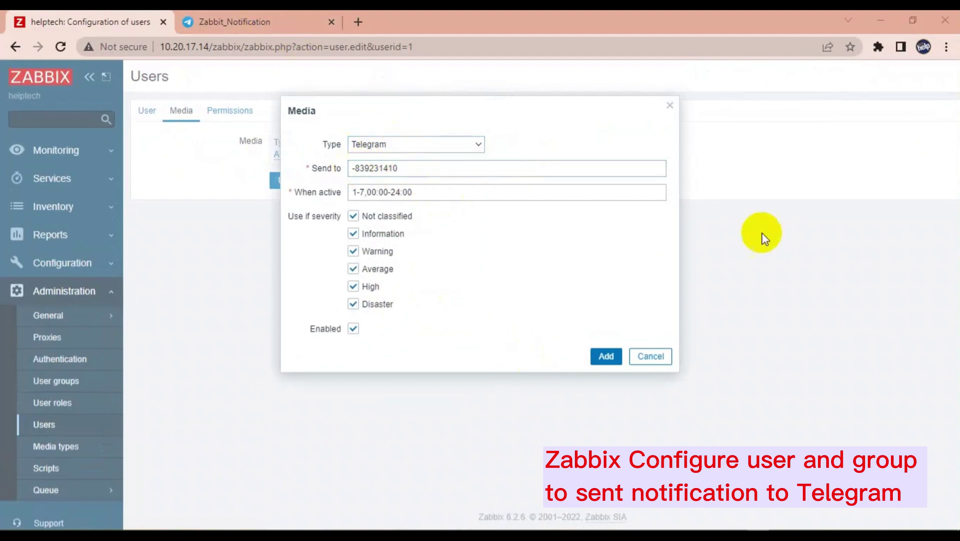
{"action": "left_click_drag", "start_coordinate": [355, 168], "coordinate": [339, 170]}
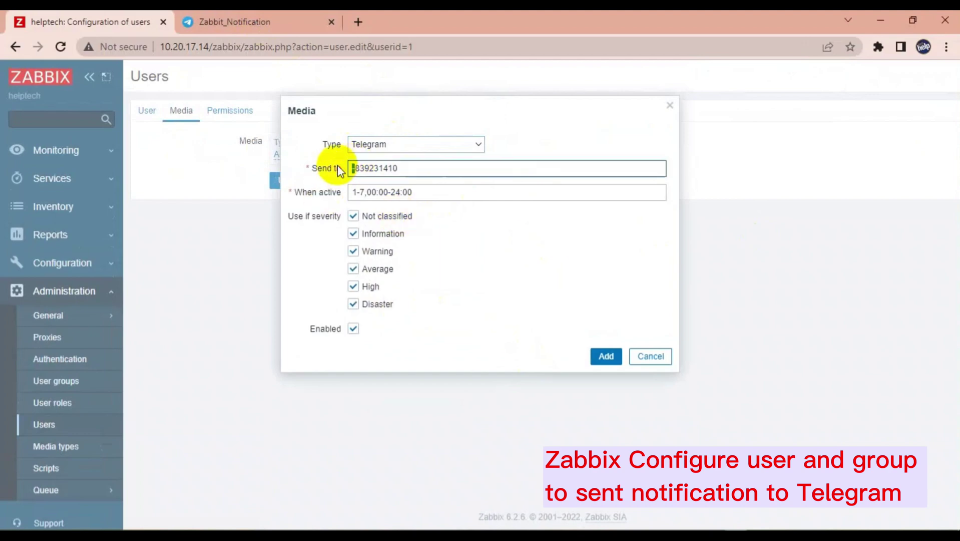
{"action": "key", "text": "BackSpace"}
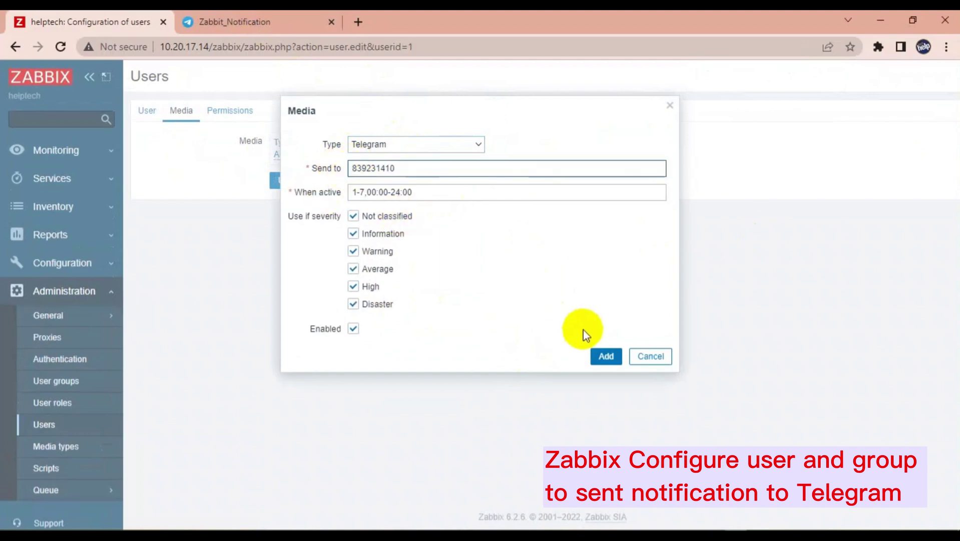
{"action": "left_click", "coordinate": [602, 360]}
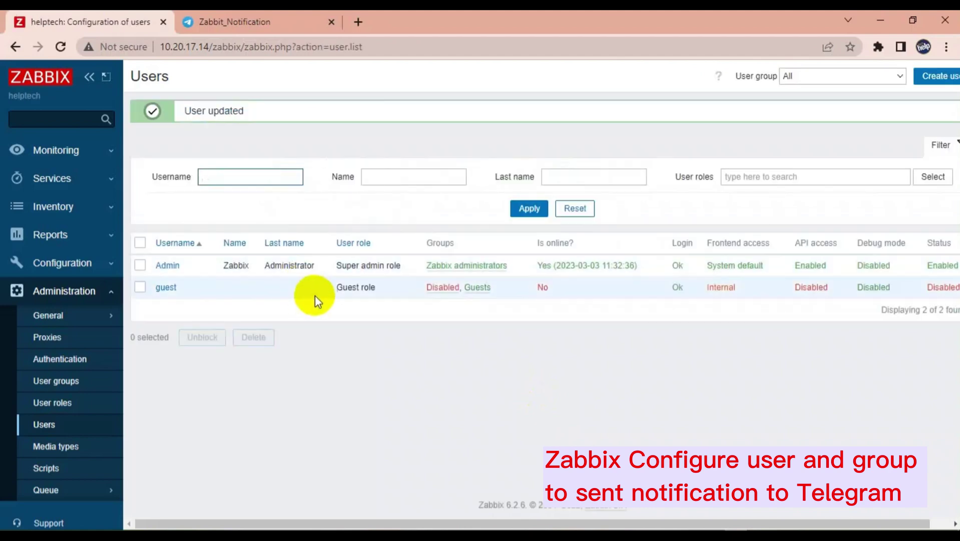
Open the list of trigger actions in the Zabbix configuration.
{"action": "left_click", "coordinate": [75, 264]}
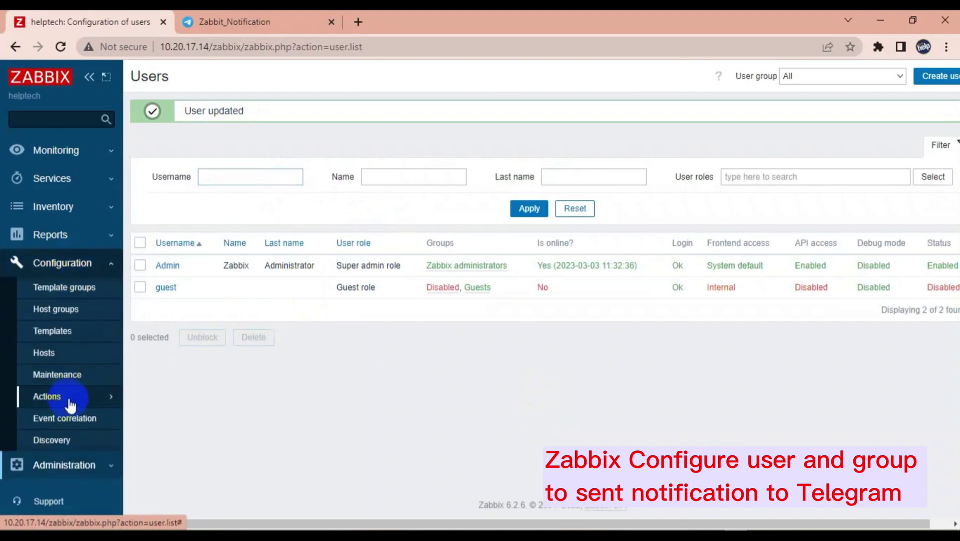
{"action": "left_click", "coordinate": [95, 395]}
{"action": "left_click", "coordinate": [141, 398]}
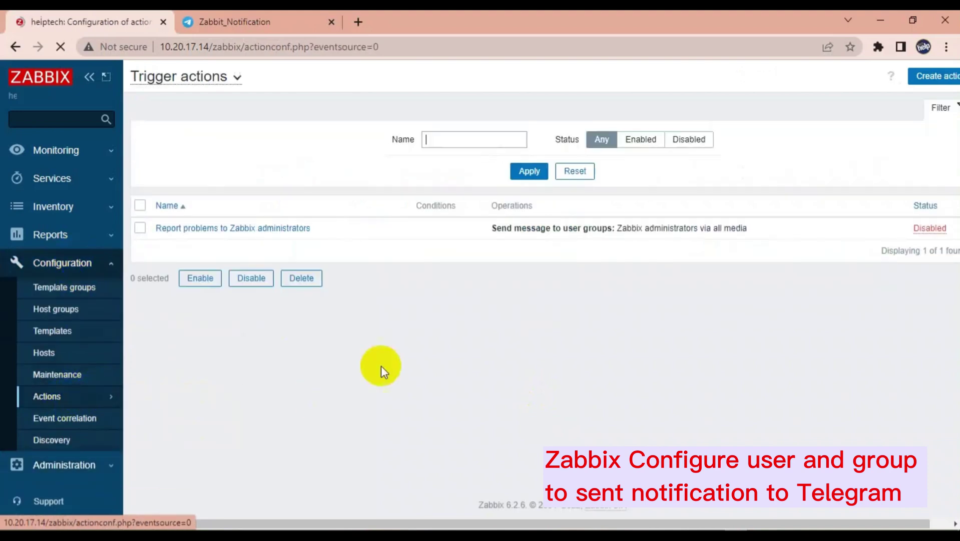
In the "Report problems to Zabbix administrators" action, start a new operation that sends messages to the Zabbix administrators user group.
{"action": "left_click", "coordinate": [226, 229]}
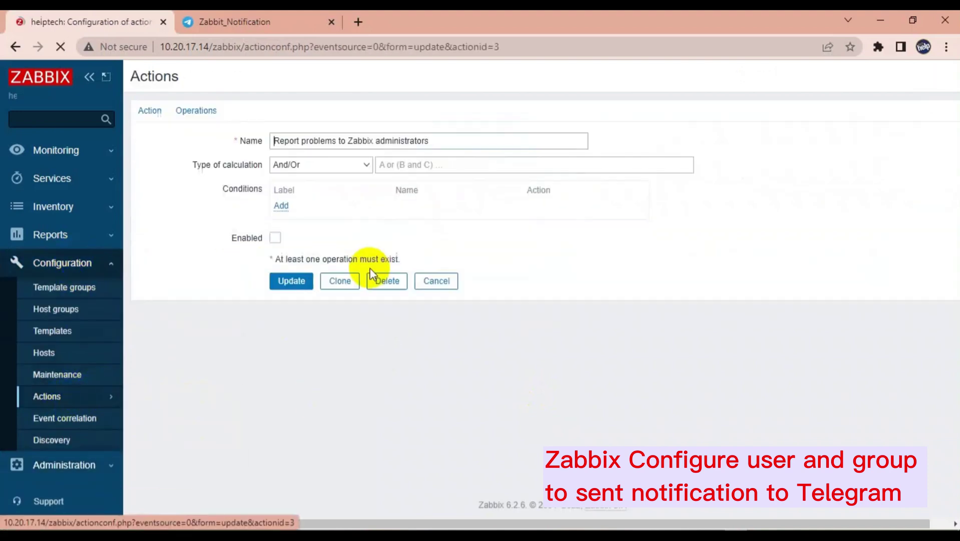
{"action": "left_click", "coordinate": [202, 113]}
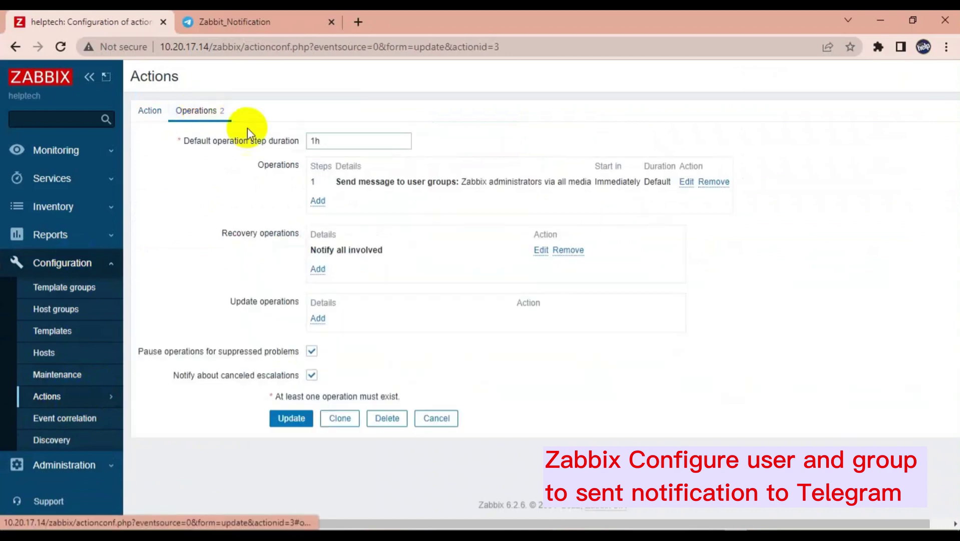
{"action": "left_click", "coordinate": [318, 201]}
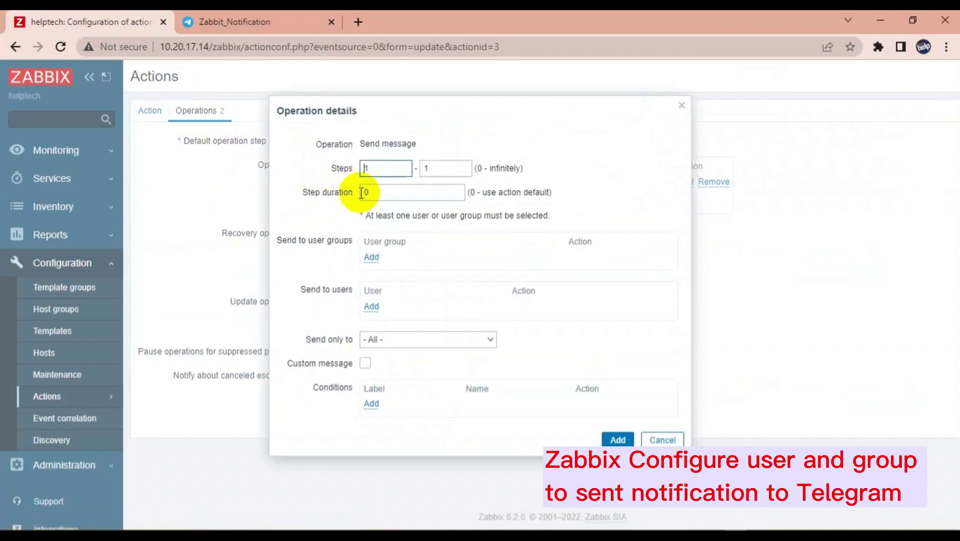
{"action": "left_click", "coordinate": [372, 256]}
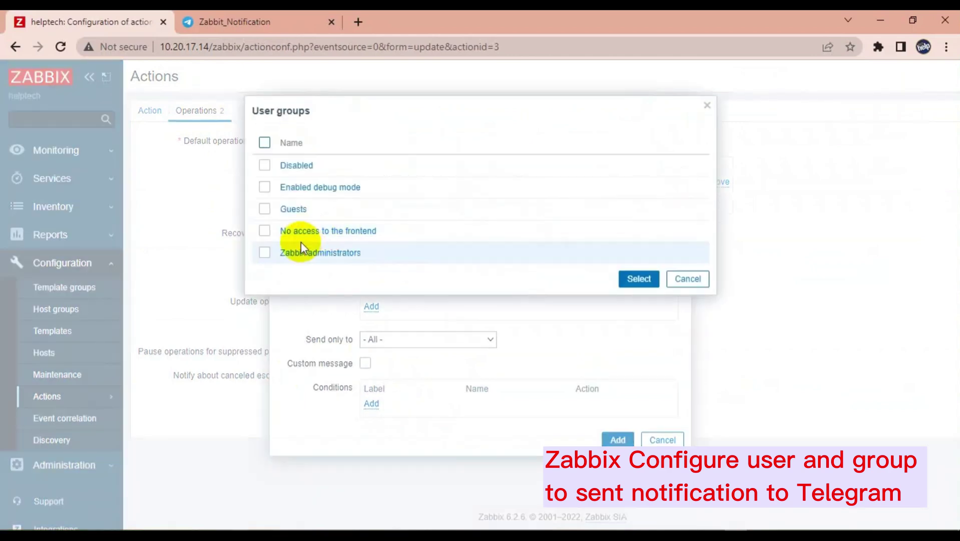
{"action": "left_click", "coordinate": [265, 253]}
{"action": "left_click", "coordinate": [638, 278]}
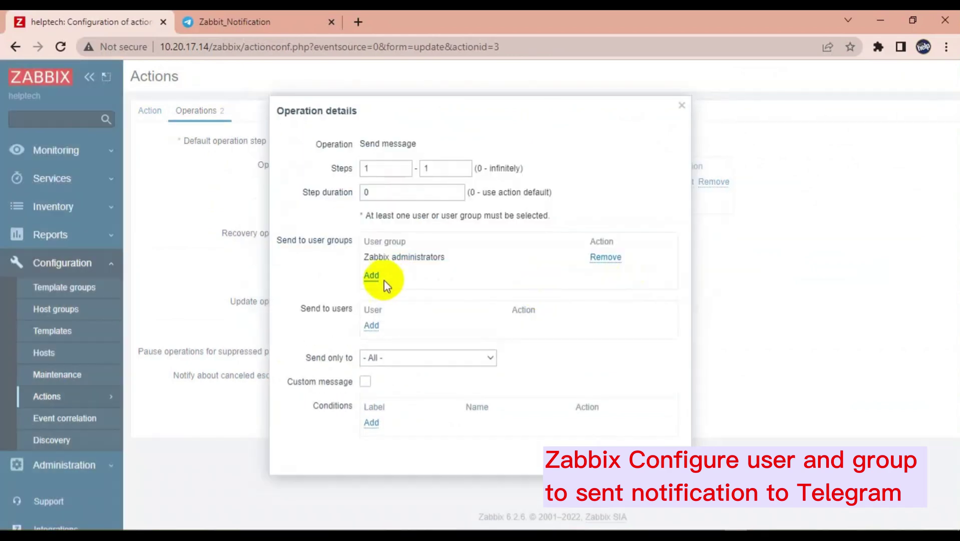
Include the Admin user as a recipient, restrict sending to Telegram, and add the operation to the action.
{"action": "left_click", "coordinate": [372, 325]}
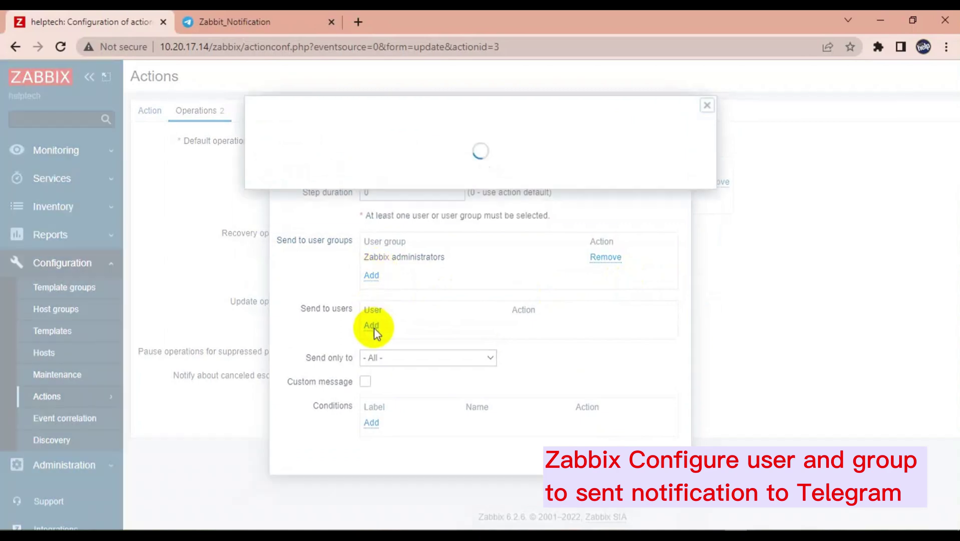
{"action": "left_click", "coordinate": [265, 165]}
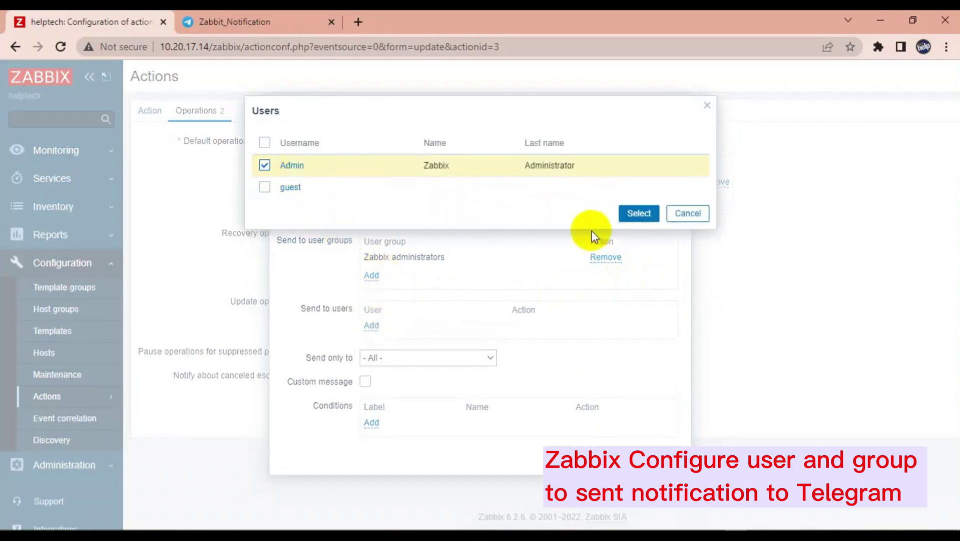
{"action": "left_click", "coordinate": [637, 213]}
{"action": "left_click", "coordinate": [393, 376]}
{"action": "scroll", "coordinate": [392, 326], "scroll_direction": "down", "scroll_amount": 3}
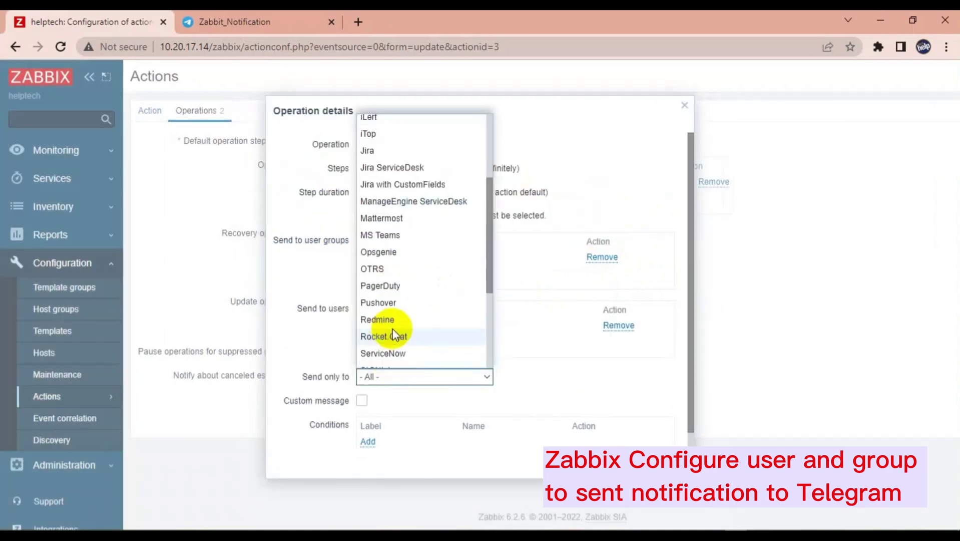
{"action": "scroll", "coordinate": [392, 280], "scroll_direction": "down", "scroll_amount": 5}
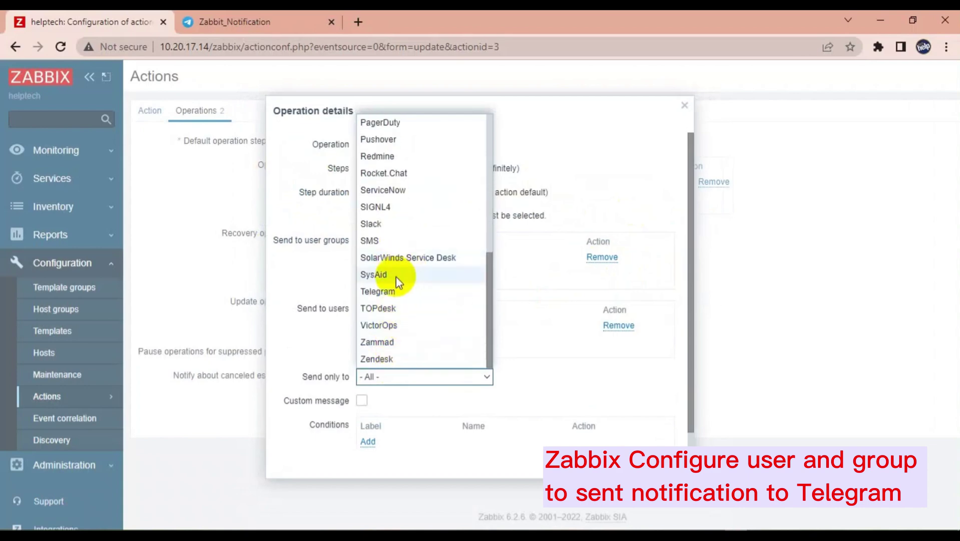
{"action": "left_click", "coordinate": [385, 292]}
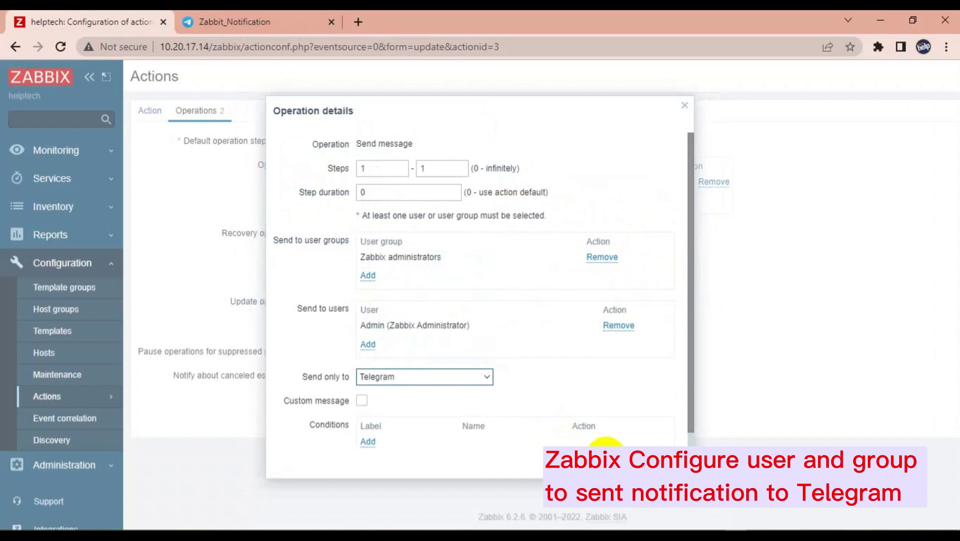
{"action": "left_click", "coordinate": [628, 464]}
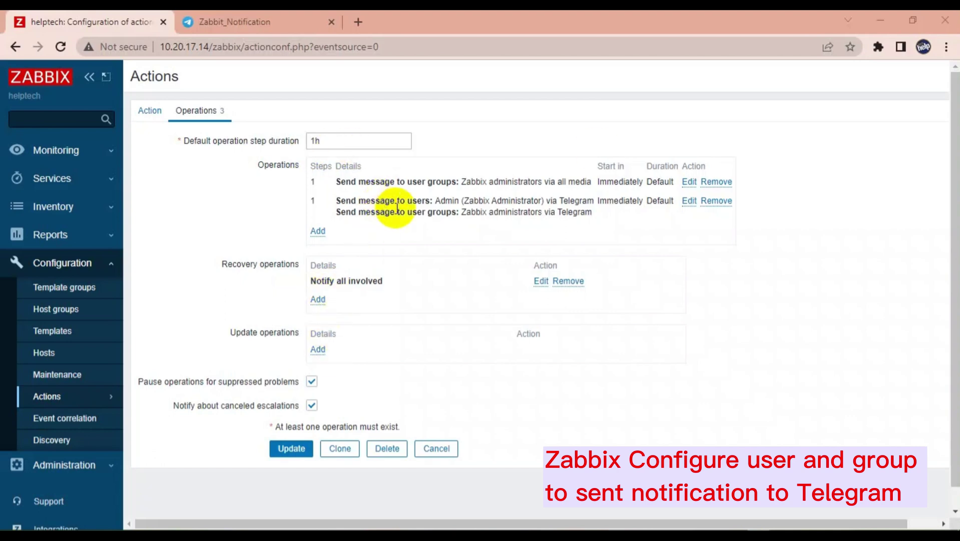
{"action": "left_click", "coordinate": [319, 305]}
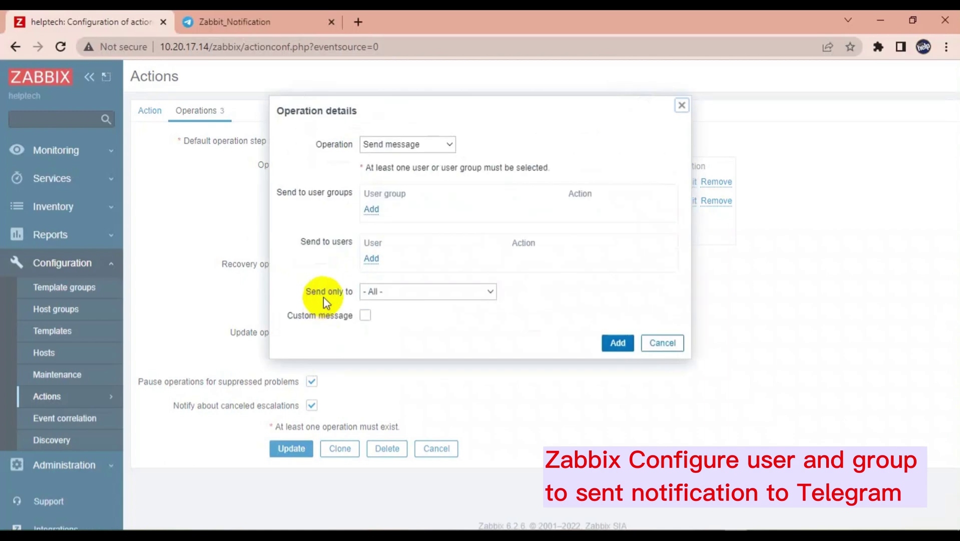
{"action": "left_click", "coordinate": [398, 145]}
{"action": "left_click", "coordinate": [398, 145]}
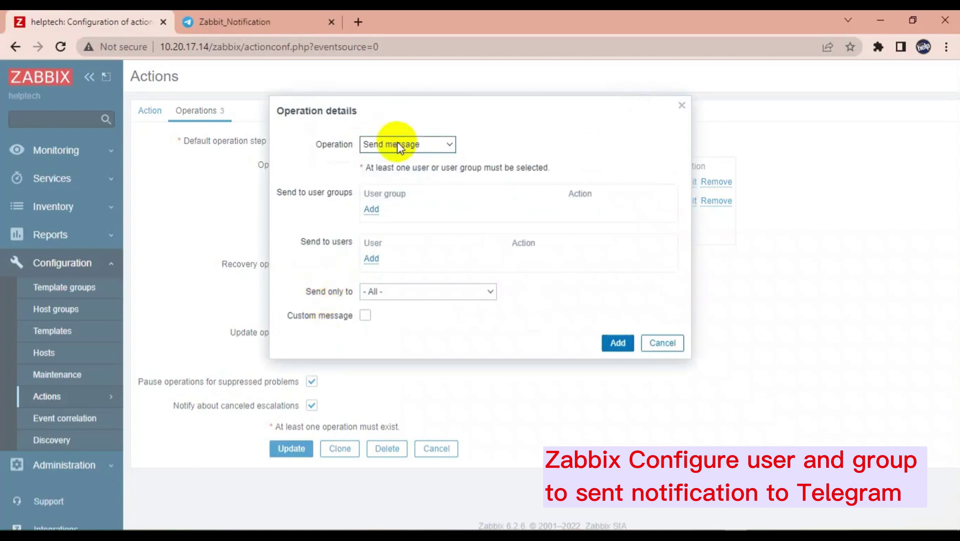
{"action": "left_click", "coordinate": [662, 342]}
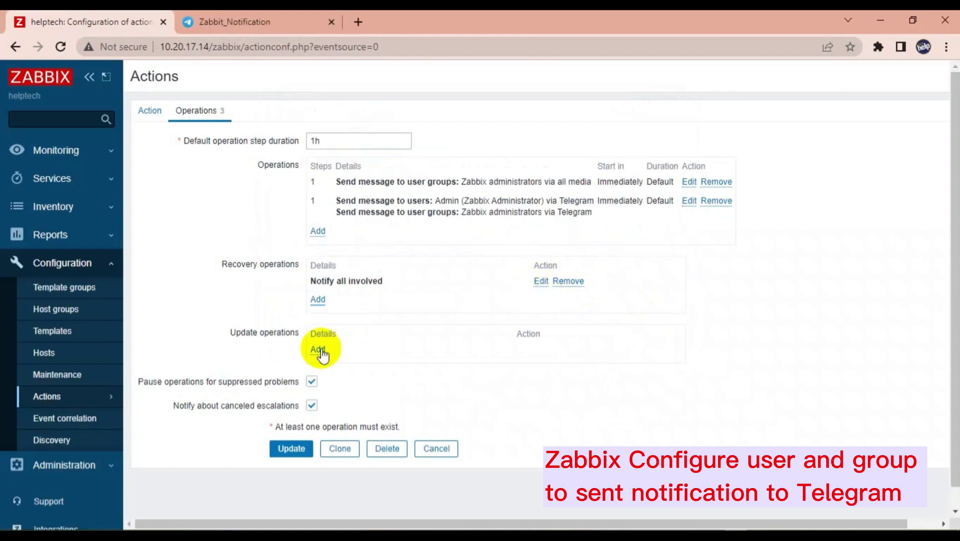
{"action": "left_click", "coordinate": [540, 282]}
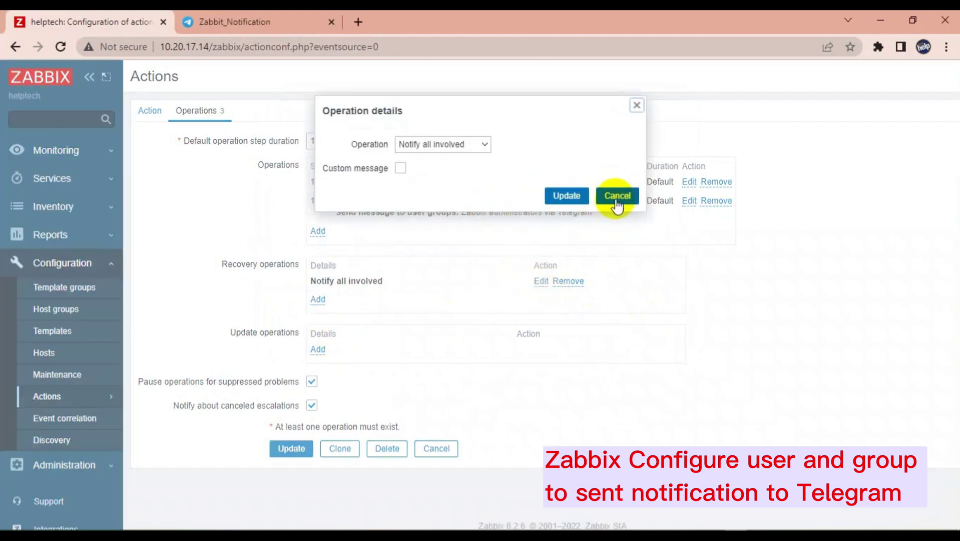
{"action": "left_click", "coordinate": [616, 197]}
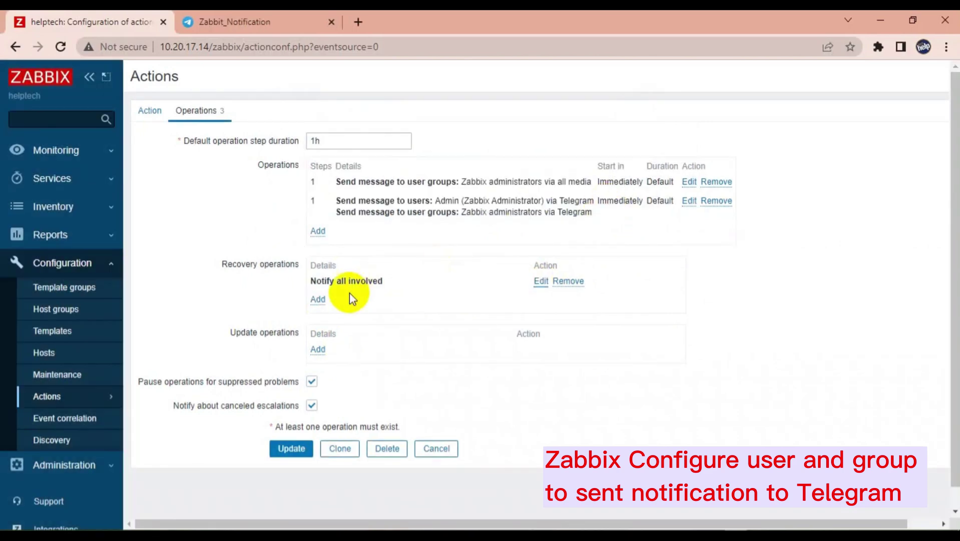
Start a new Send message recovery operation with the Zabbix administrators user group as recipient.
{"action": "left_click", "coordinate": [318, 299]}
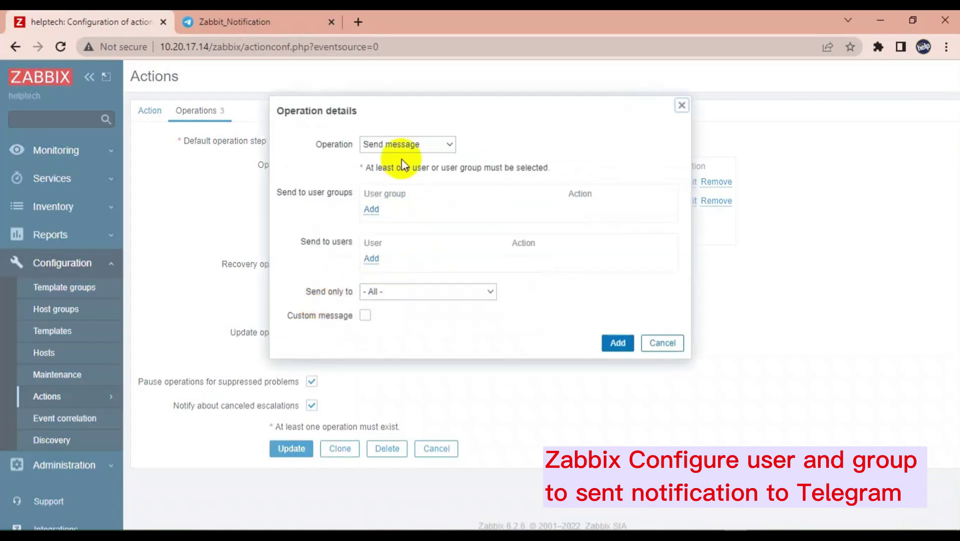
{"action": "left_click", "coordinate": [399, 144]}
{"action": "left_click", "coordinate": [399, 144]}
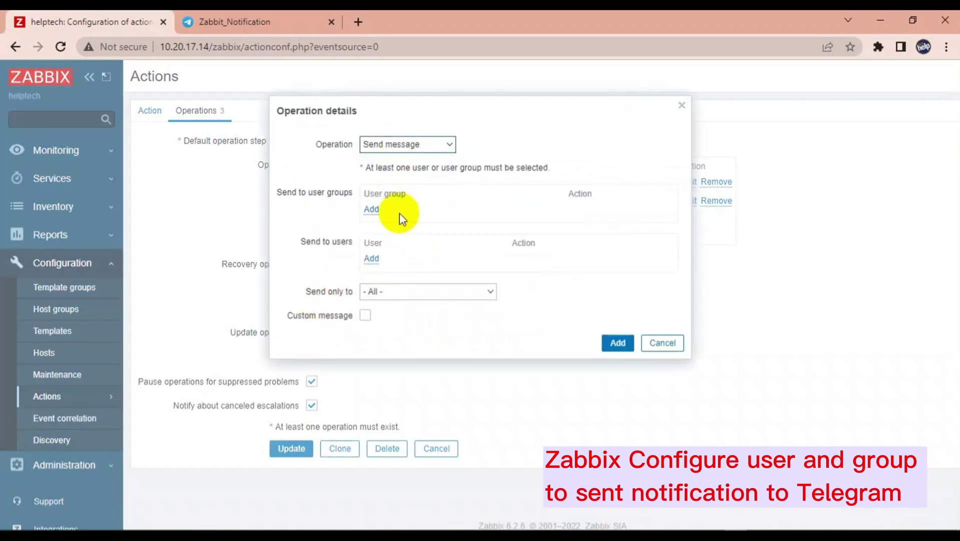
{"action": "left_click", "coordinate": [370, 209]}
{"action": "left_click", "coordinate": [264, 252]}
{"action": "left_click", "coordinate": [639, 278]}
Include the Admin user in the recovery operation, restrict sending to Telegram, and add the operation.
{"action": "left_click", "coordinate": [380, 277]}
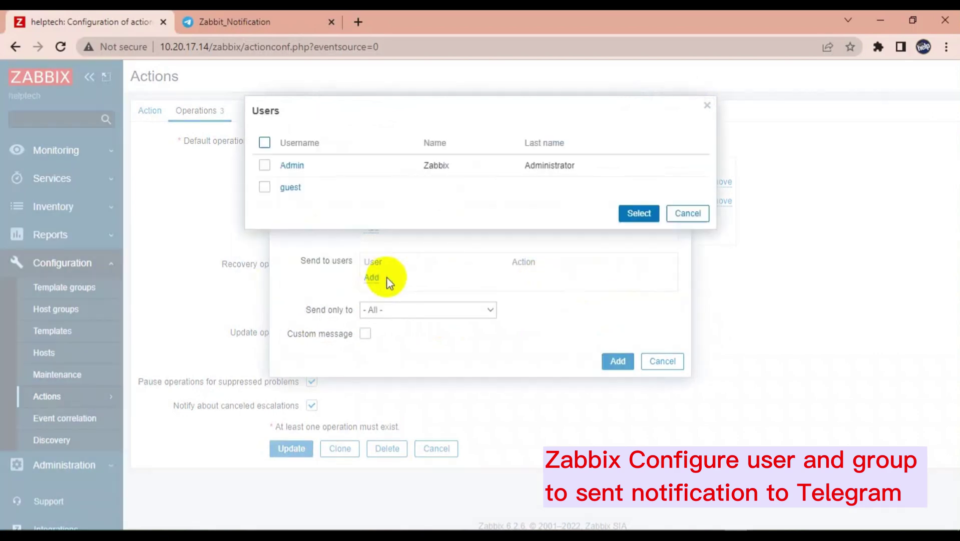
{"action": "left_click", "coordinate": [265, 166]}
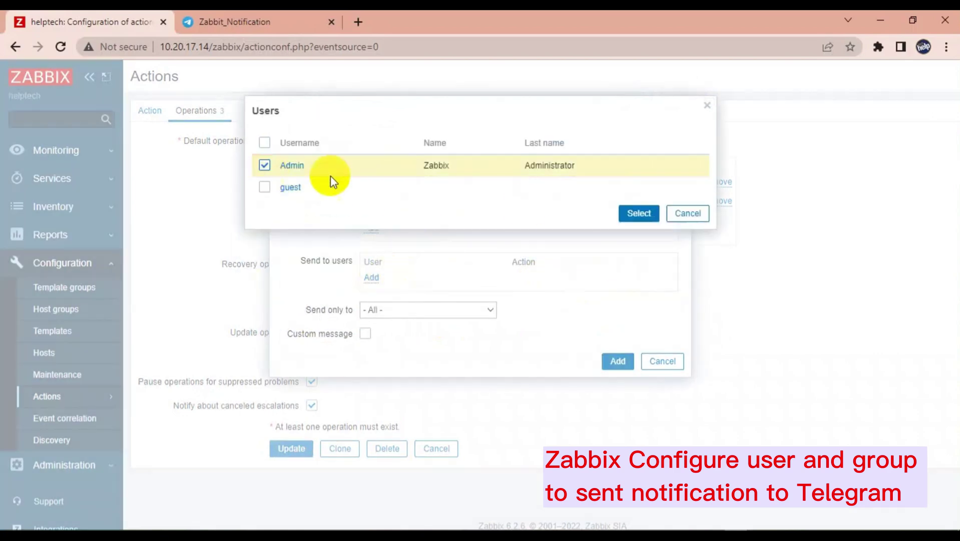
{"action": "left_click", "coordinate": [638, 213]}
{"action": "left_click", "coordinate": [434, 327]}
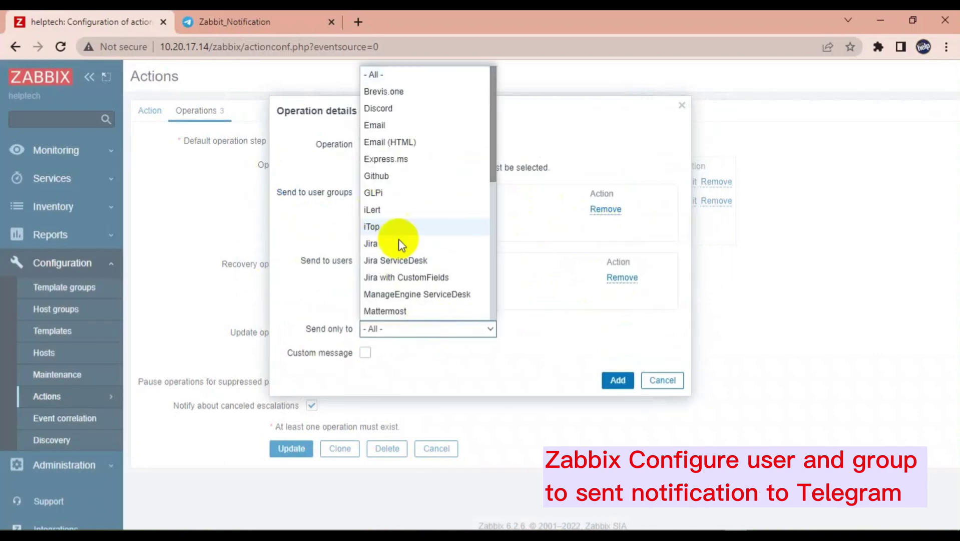
{"action": "scroll", "coordinate": [405, 255], "scroll_direction": "down", "scroll_amount": 5}
{"action": "left_click", "coordinate": [388, 269]}
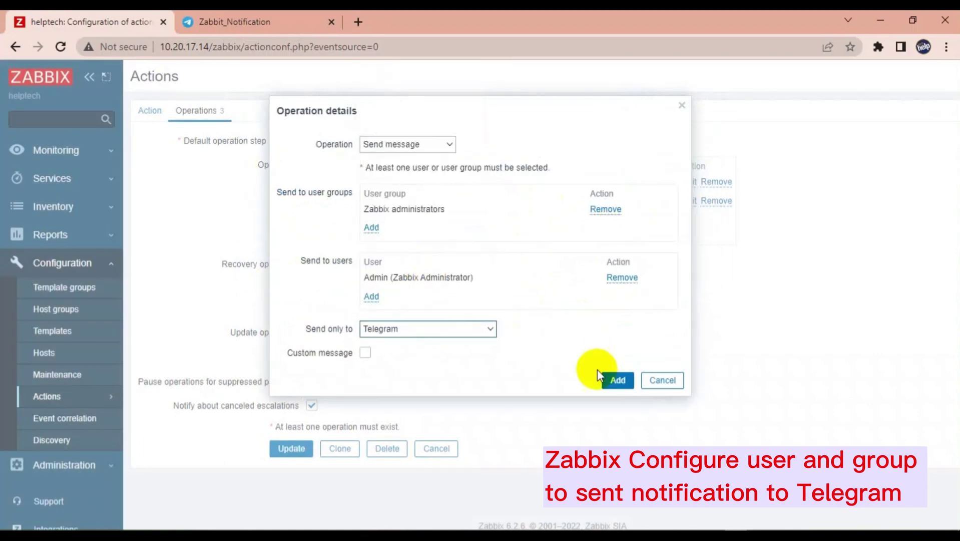
{"action": "left_click", "coordinate": [616, 380]}
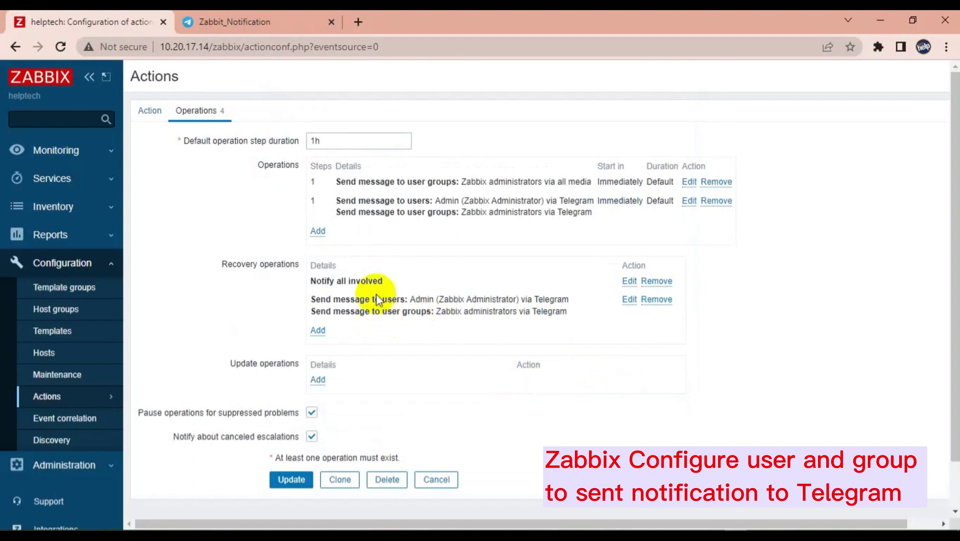
Review the new Telegram operations, update the action, and enable "Report problems to Zabbix administrators" in the trigger actions list.
{"action": "left_click_drag", "start_coordinate": [338, 200], "coordinate": [664, 214]}
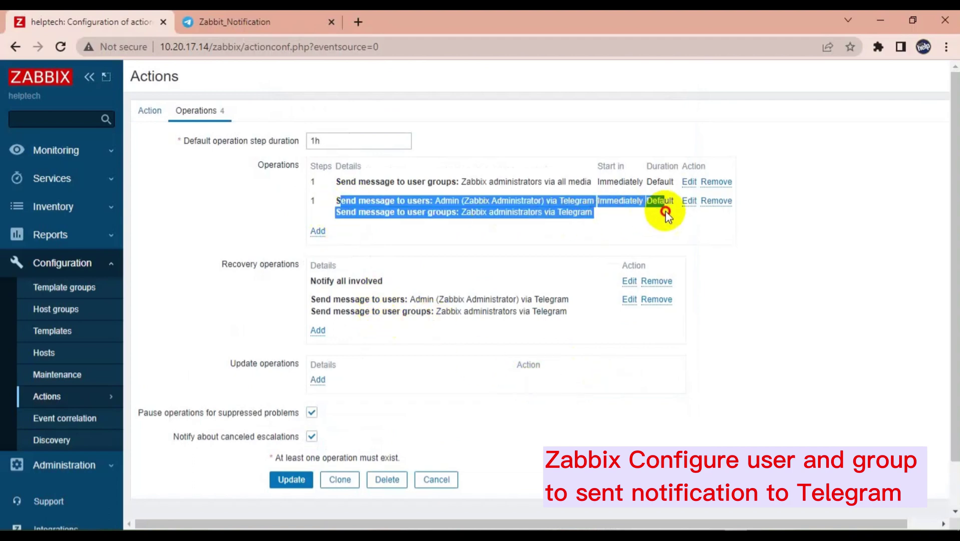
{"action": "left_click_drag", "start_coordinate": [310, 299], "coordinate": [579, 312]}
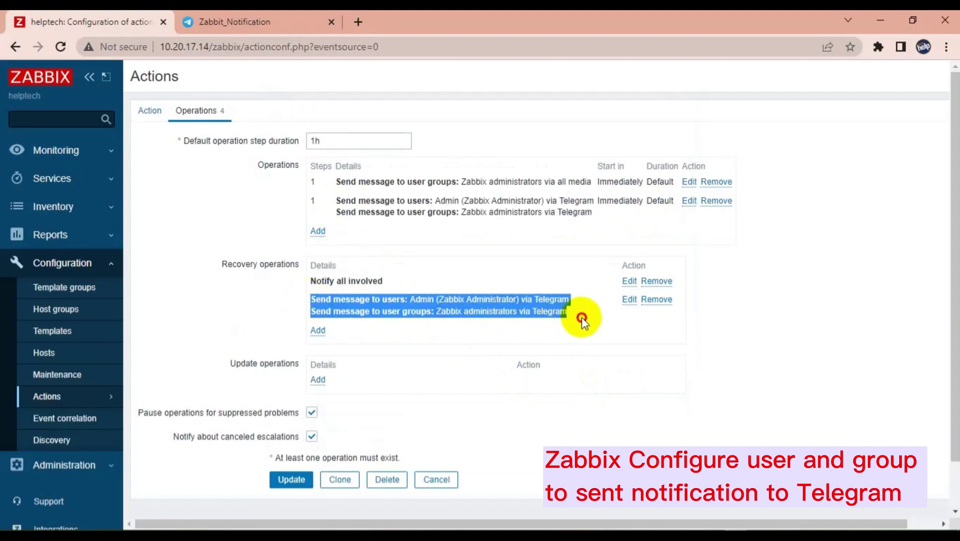
{"action": "left_click", "coordinate": [292, 479]}
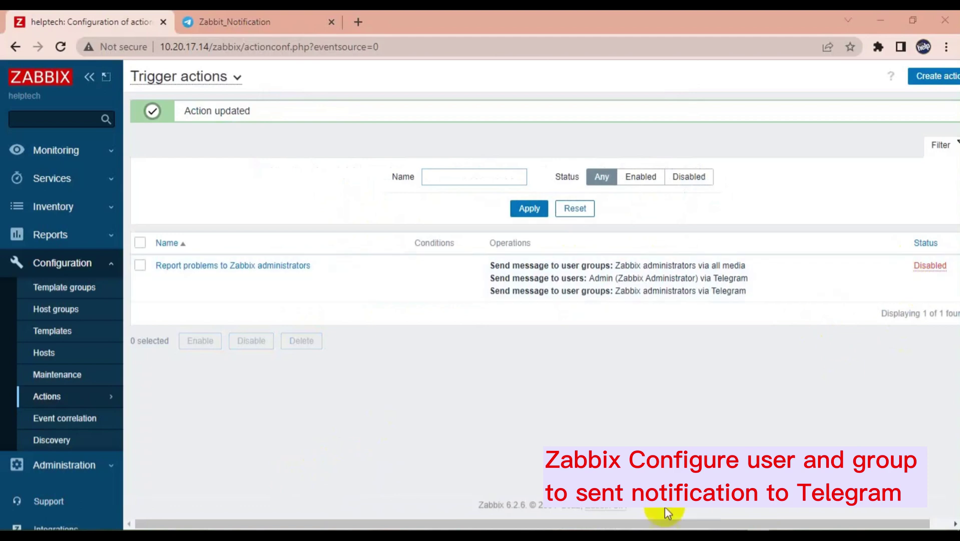
{"action": "left_click_drag", "start_coordinate": [706, 524], "coordinate": [726, 526]}
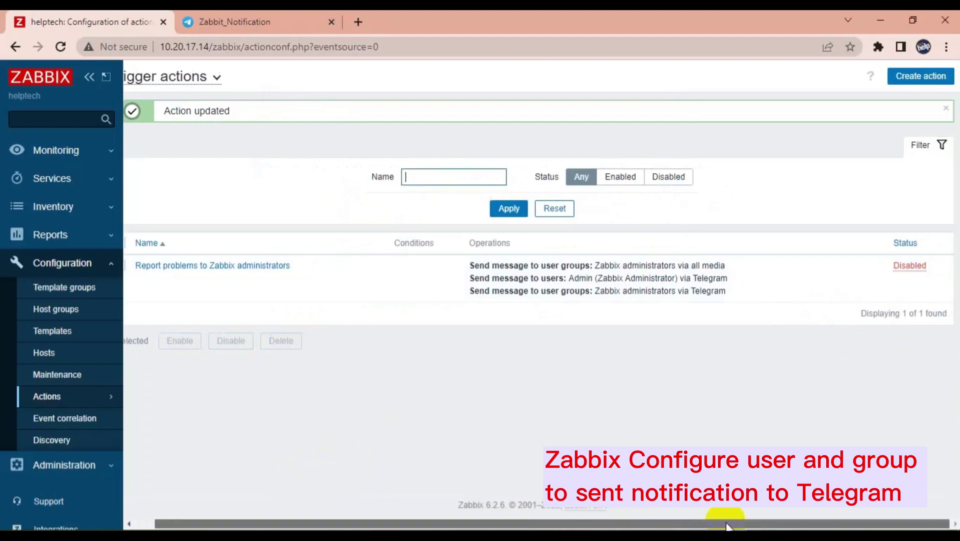
{"action": "left_click", "coordinate": [908, 266]}
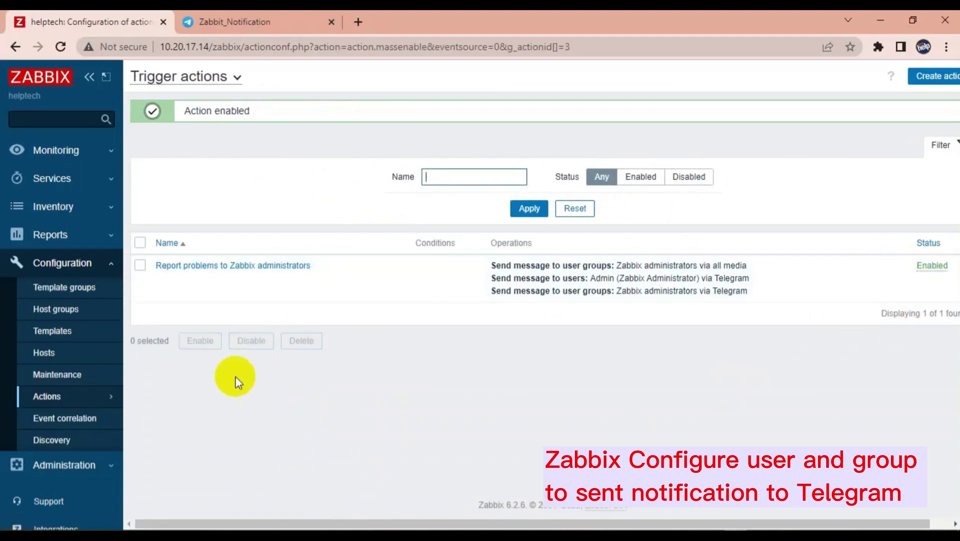
Open the monitoring overview of hosts to examine their availability and problems.
{"action": "left_click", "coordinate": [60, 362]}
{"action": "left_click", "coordinate": [62, 182]}
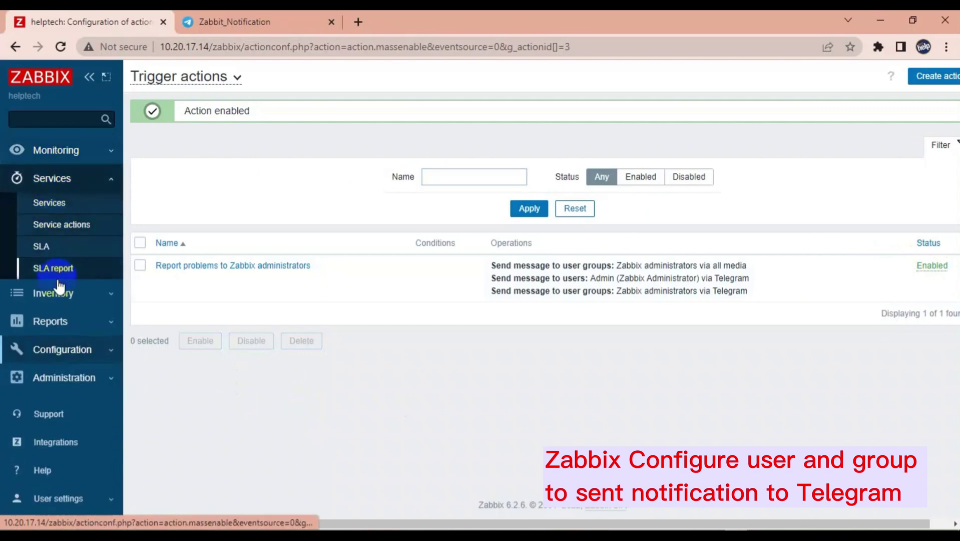
{"action": "left_click", "coordinate": [69, 151]}
{"action": "left_click", "coordinate": [57, 214]}
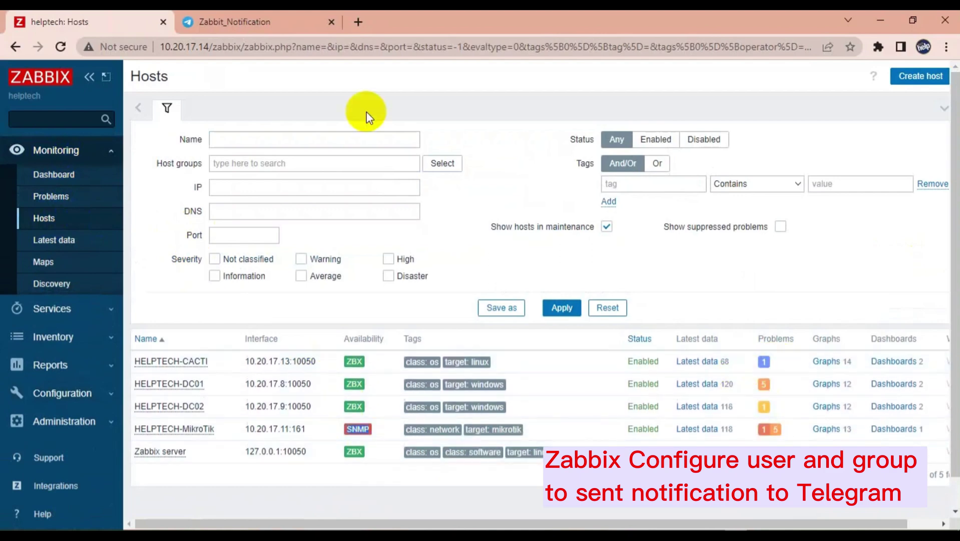
Check the bot's messages in the Zabbit_Notification group in Telegram Desktop and Telegram Web.
{"action": "left_click", "coordinate": [253, 20]}
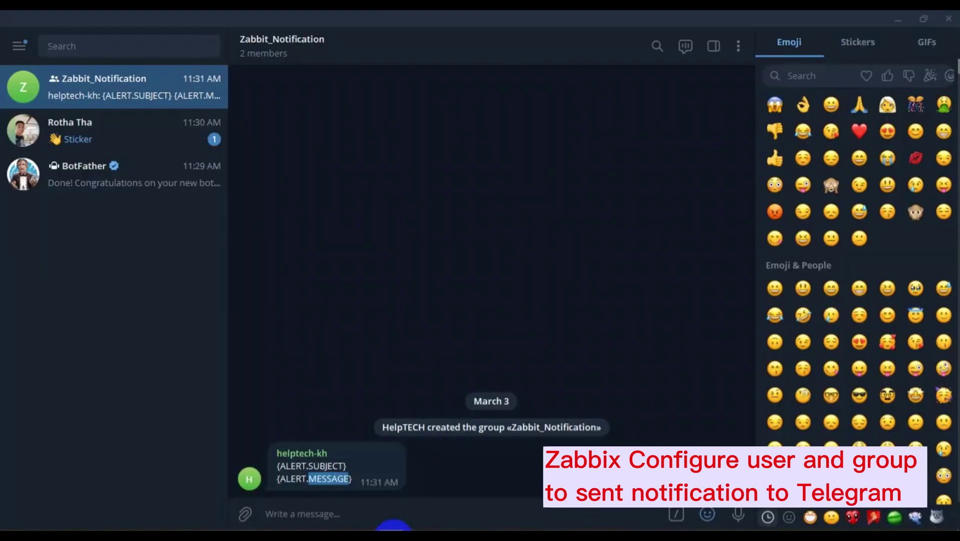
{"action": "left_click_drag", "start_coordinate": [336, 486], "coordinate": [296, 468]}
{"action": "left_click", "coordinate": [349, 457]}
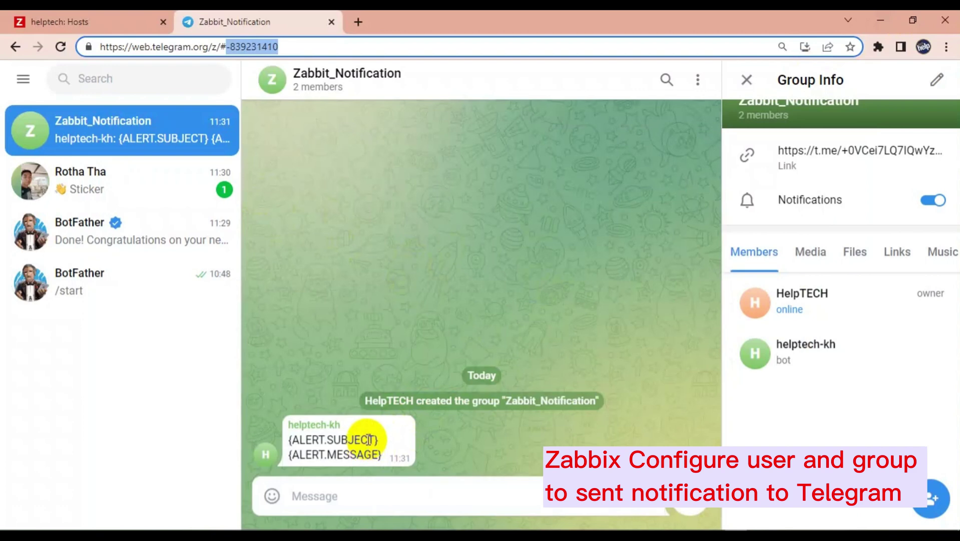
{"action": "triple_click", "coordinate": [332, 439]}
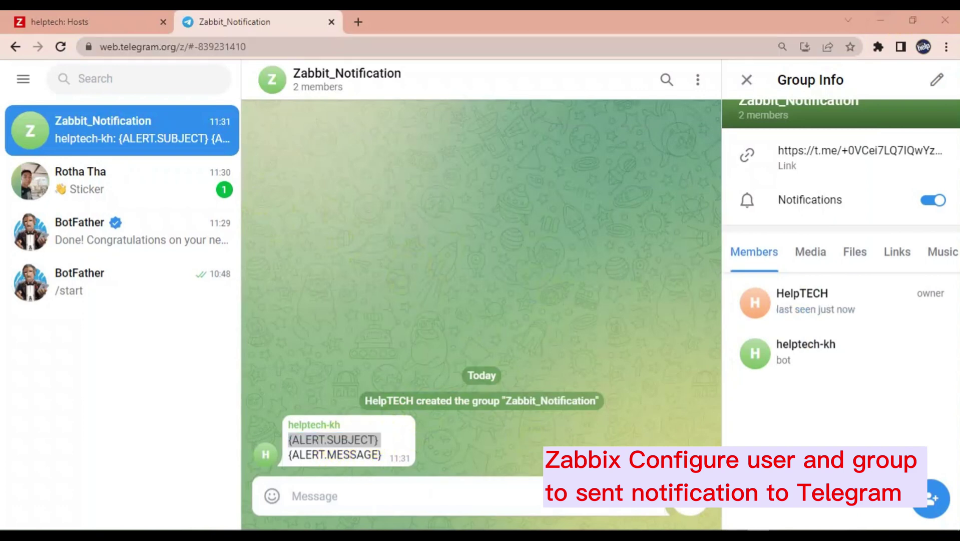
Switch back to Zabbix and open the host configuration list.
{"action": "left_click", "coordinate": [111, 22]}
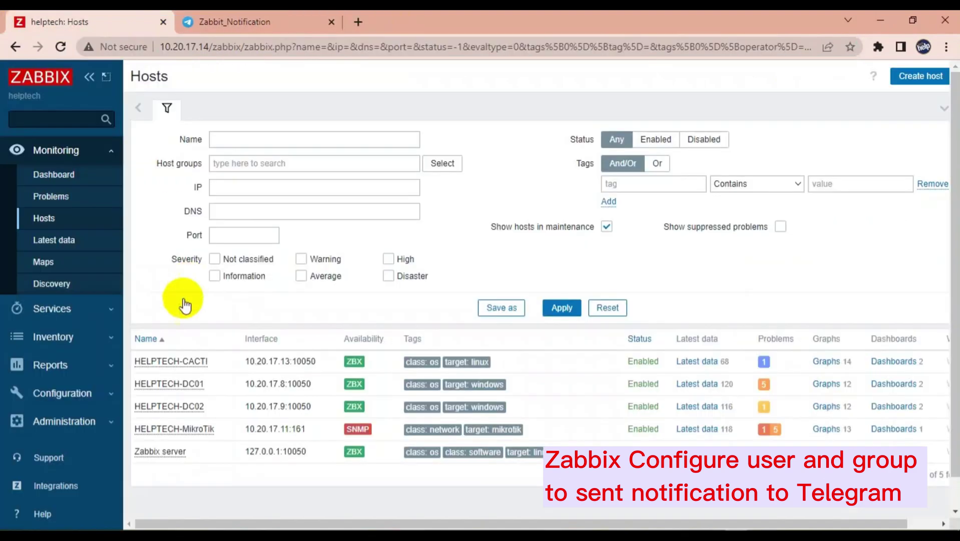
{"action": "left_click", "coordinate": [61, 391]}
{"action": "left_click", "coordinate": [50, 353]}
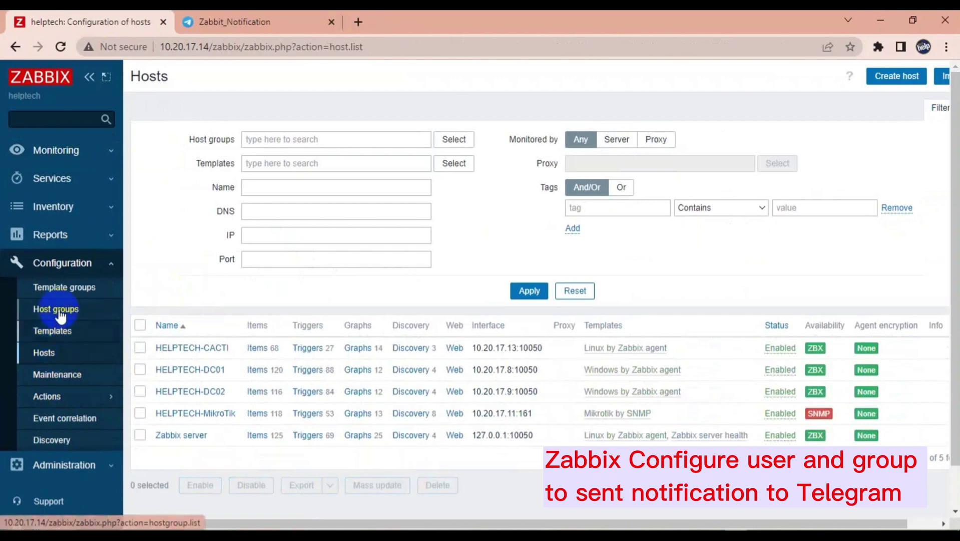
Review the operations and recovery operations of the "Report problems to Zabbix administrators" trigger action.
{"action": "left_click", "coordinate": [48, 396]}
{"action": "left_click", "coordinate": [163, 399]}
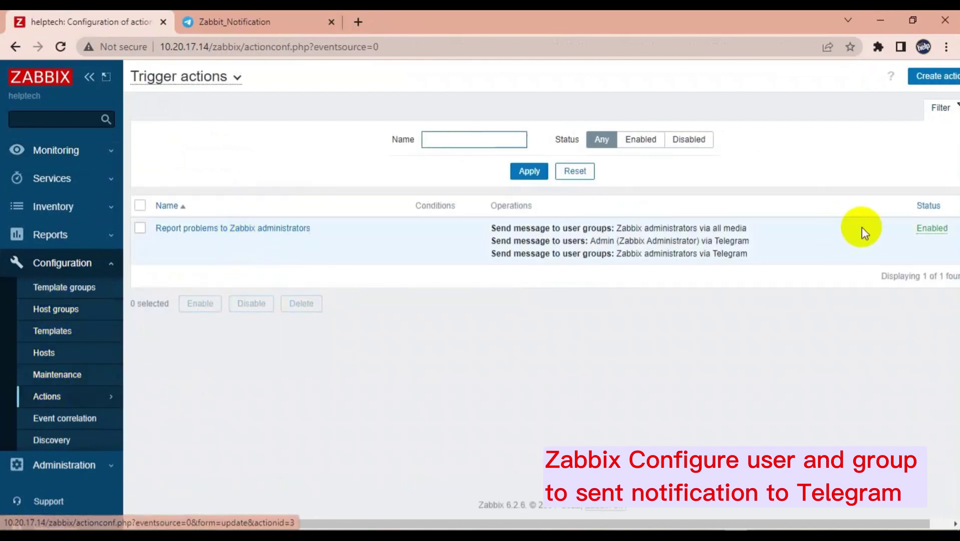
{"action": "left_click", "coordinate": [242, 229]}
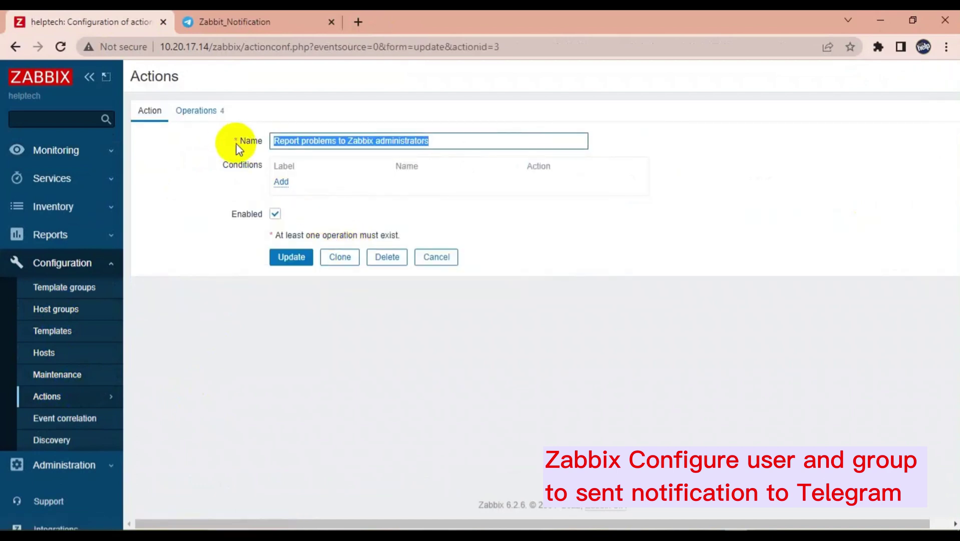
{"action": "left_click", "coordinate": [200, 111]}
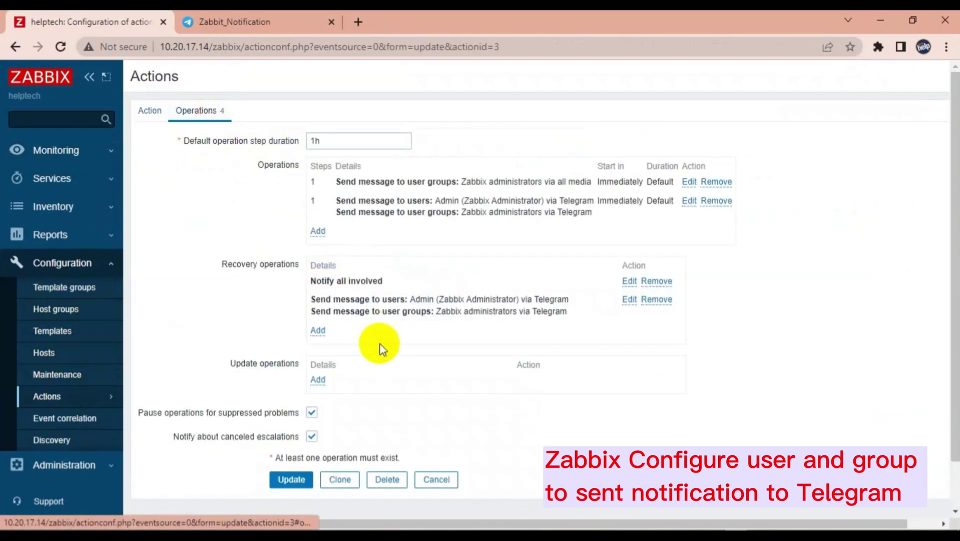
{"action": "scroll", "coordinate": [429, 345], "scroll_direction": "down", "scroll_amount": 1}
{"action": "scroll", "coordinate": [433, 346], "scroll_direction": "up", "scroll_amount": 1}
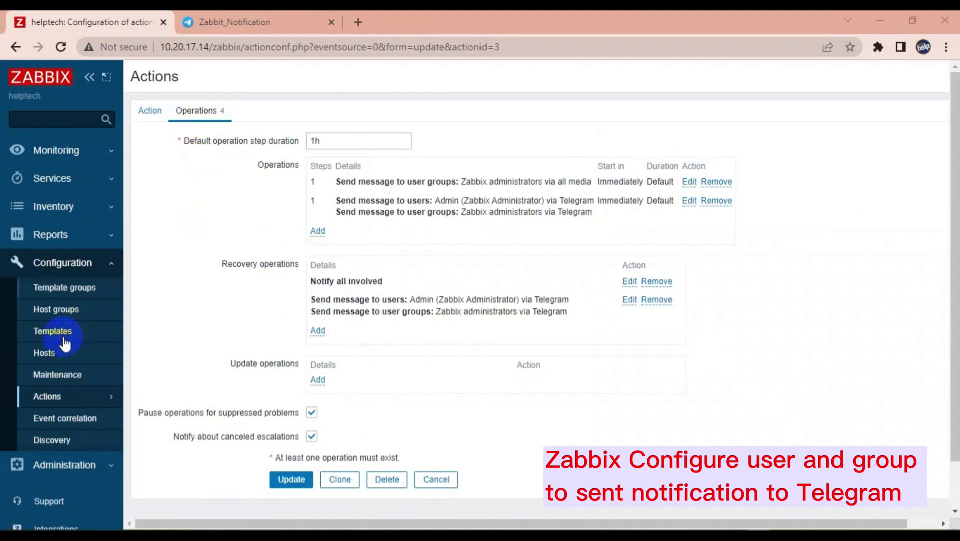
Review the Telegram media entry of the Admin user, including its recipient, active period, severities and status.
{"action": "left_click", "coordinate": [62, 461]}
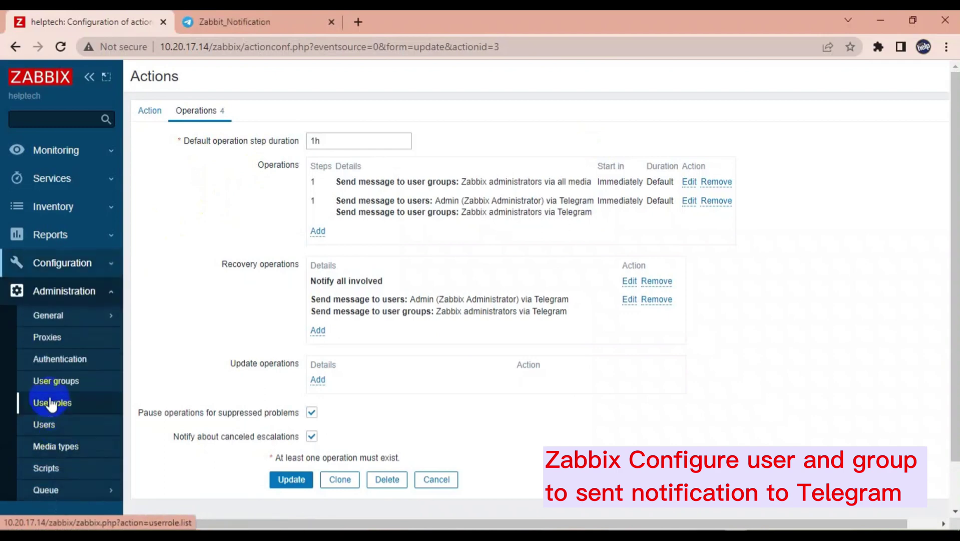
{"action": "left_click", "coordinate": [56, 425]}
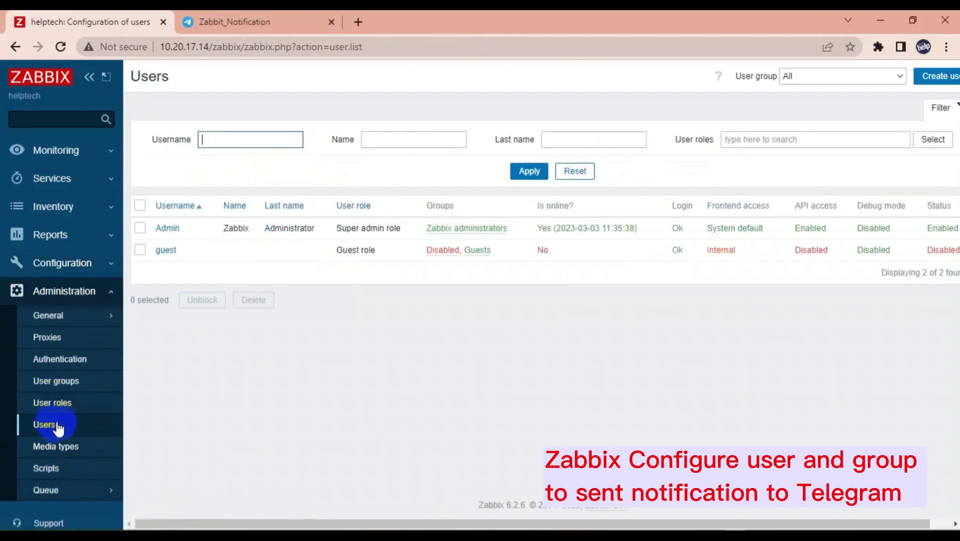
{"action": "left_click", "coordinate": [168, 228]}
{"action": "left_click", "coordinate": [186, 113]}
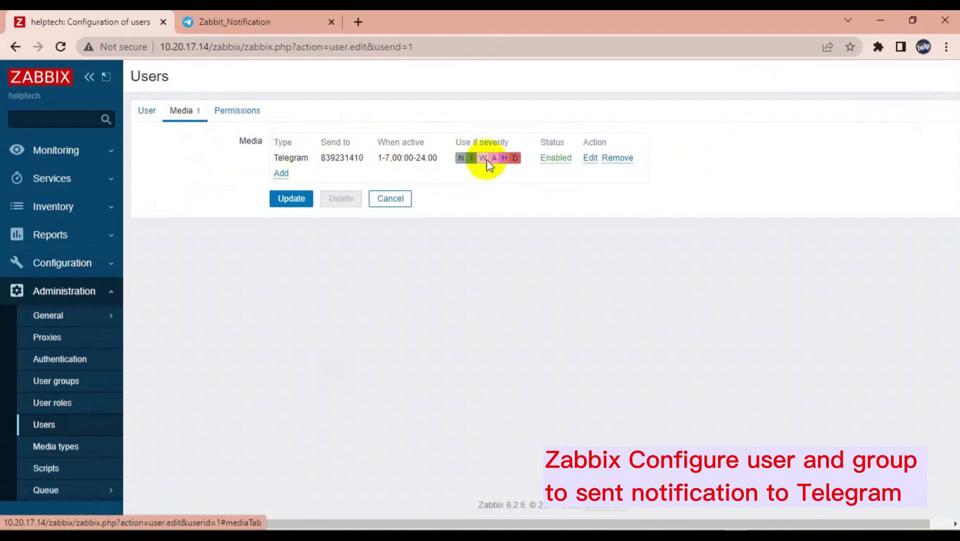
{"action": "left_click", "coordinate": [46, 414]}
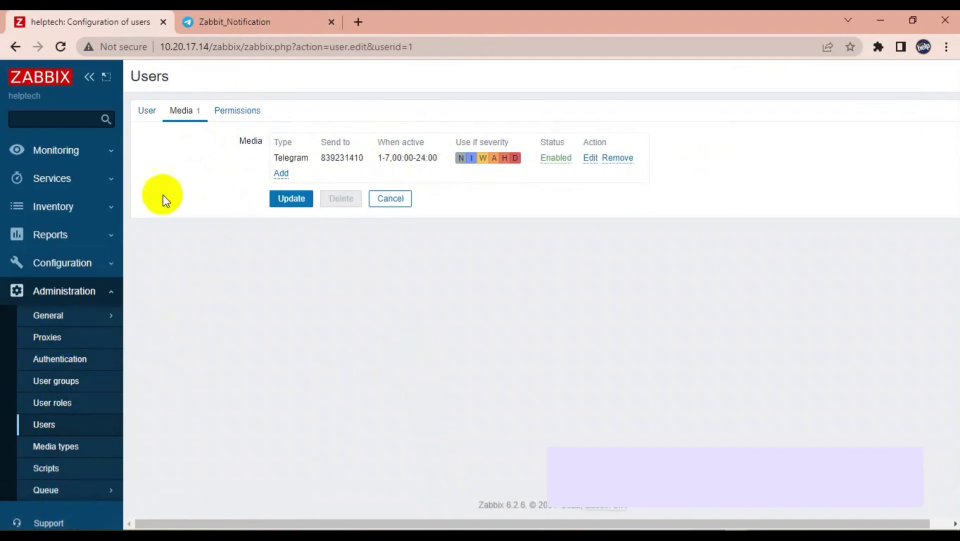
Open the monitoring overview of hosts and refresh it to examine each host's availability.
{"action": "left_click", "coordinate": [67, 153]}
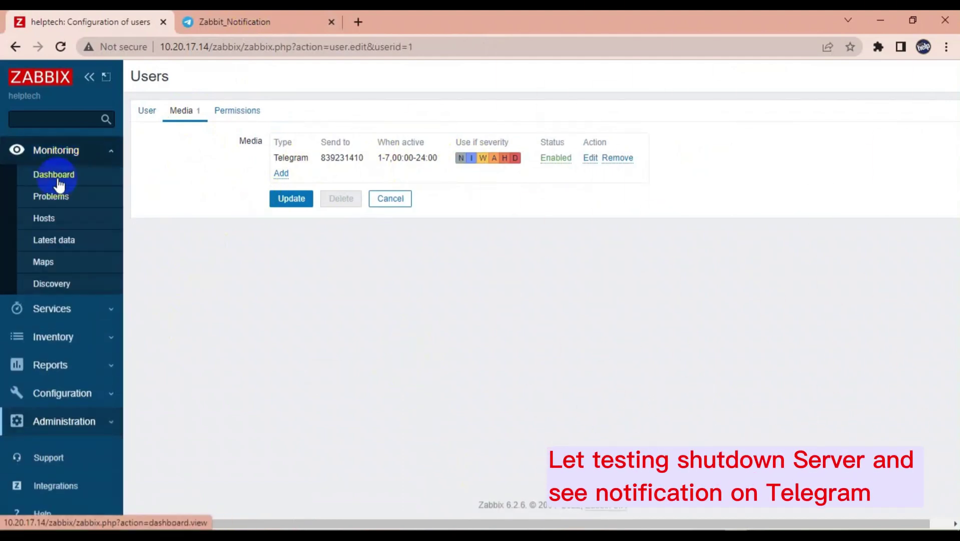
{"action": "left_click", "coordinate": [44, 218]}
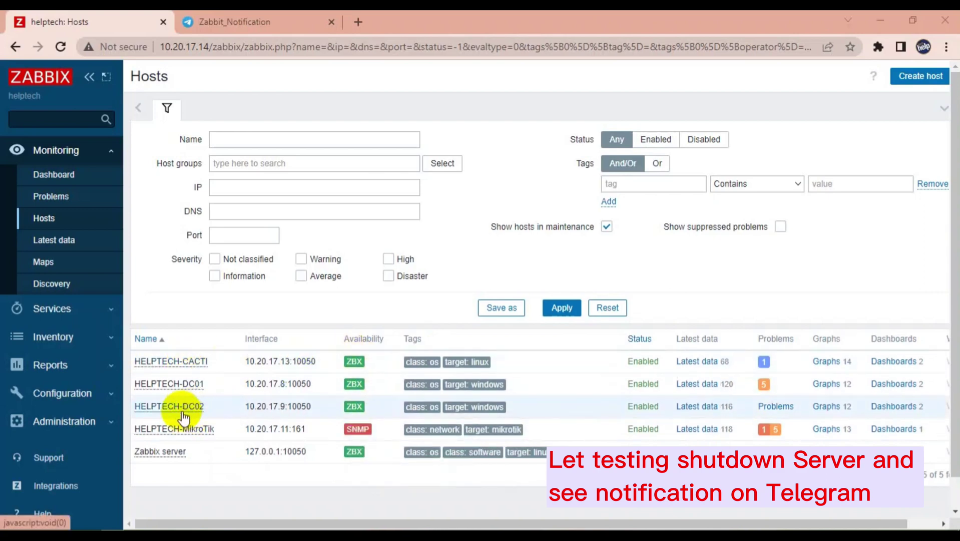
{"action": "left_click", "coordinate": [46, 219]}
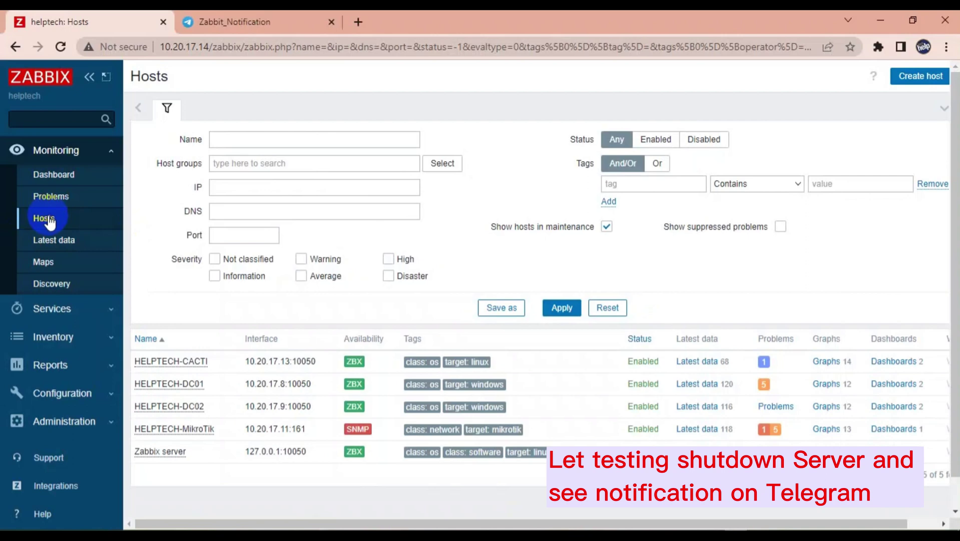
Open the Telegram media type and check its To and Token parameters against the saved bot details.
{"action": "left_click", "coordinate": [65, 421]}
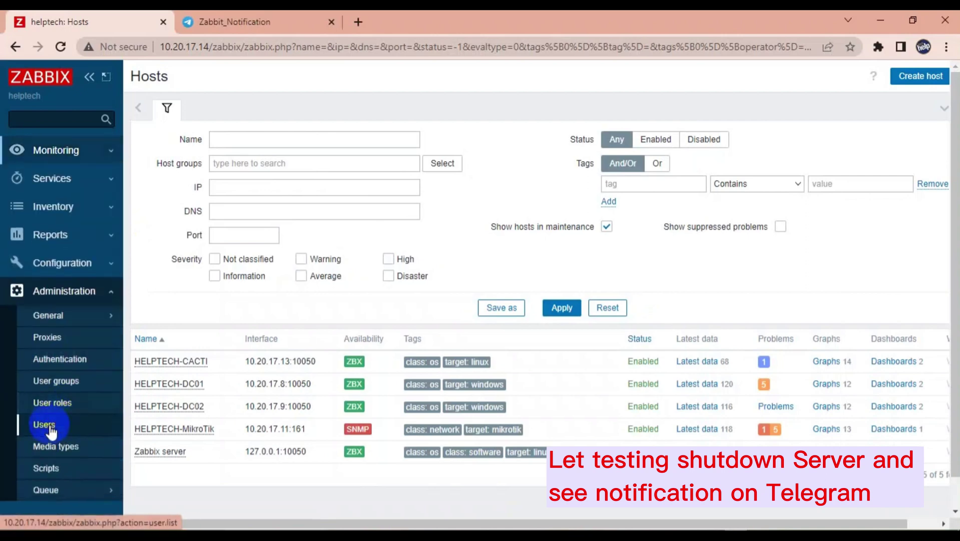
{"action": "left_click", "coordinate": [55, 445]}
{"action": "scroll", "coordinate": [404, 300], "scroll_direction": "down", "scroll_amount": 10}
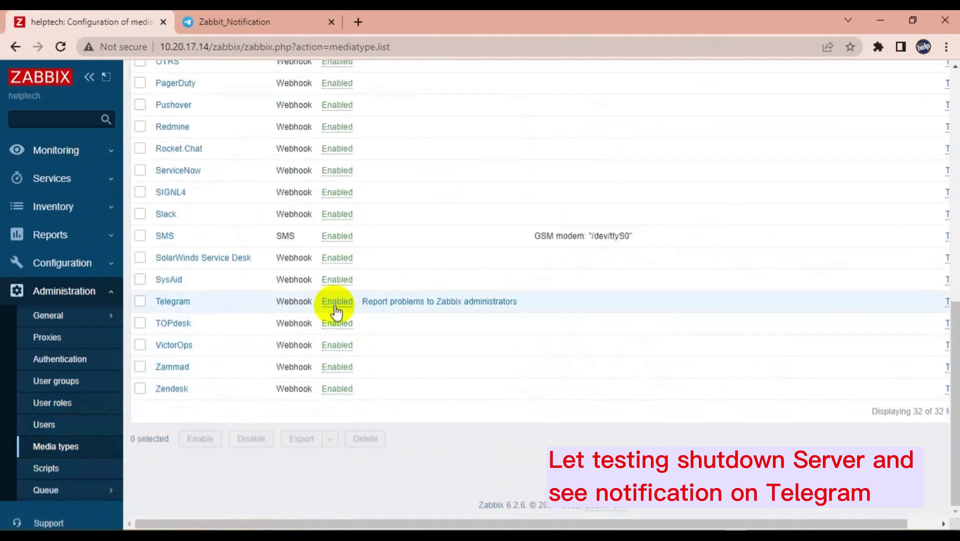
{"action": "left_click_drag", "start_coordinate": [435, 523], "coordinate": [375, 522]}
{"action": "left_click", "coordinate": [171, 302]}
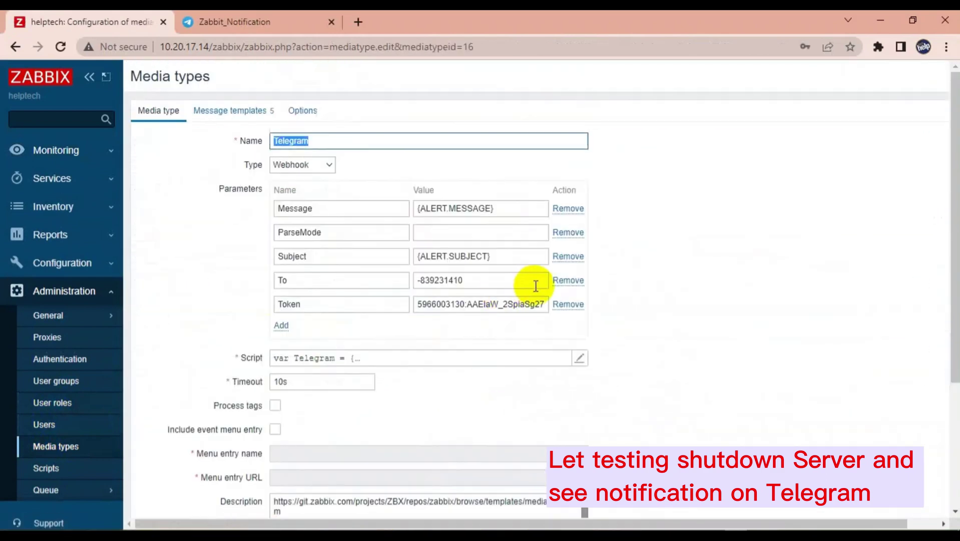
{"action": "left_click_drag", "start_coordinate": [499, 307], "coordinate": [621, 310]}
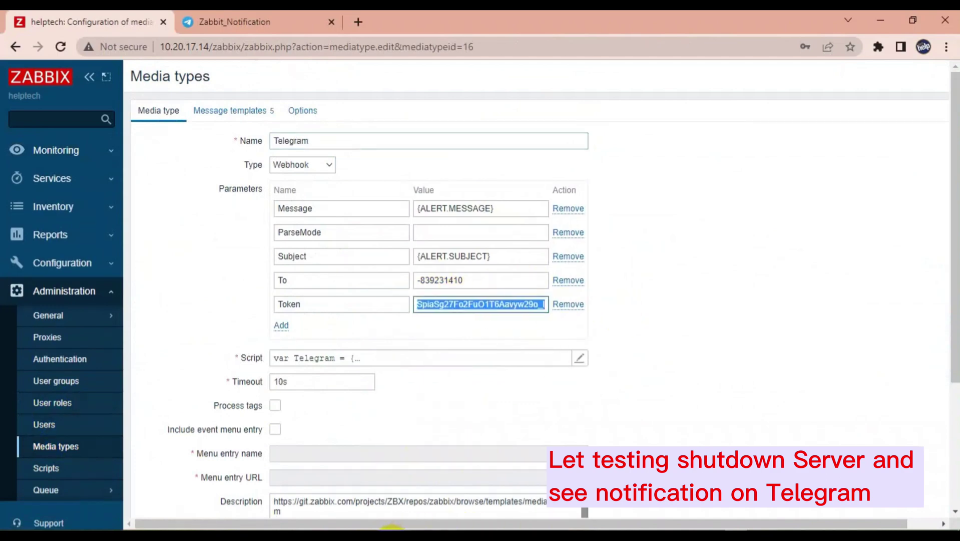
{"action": "left_click", "coordinate": [393, 526]}
{"action": "left_click", "coordinate": [150, 173]}
{"action": "left_click_drag", "start_coordinate": [476, 419], "coordinate": [260, 415]}
{"action": "left_click", "coordinate": [898, 19]}
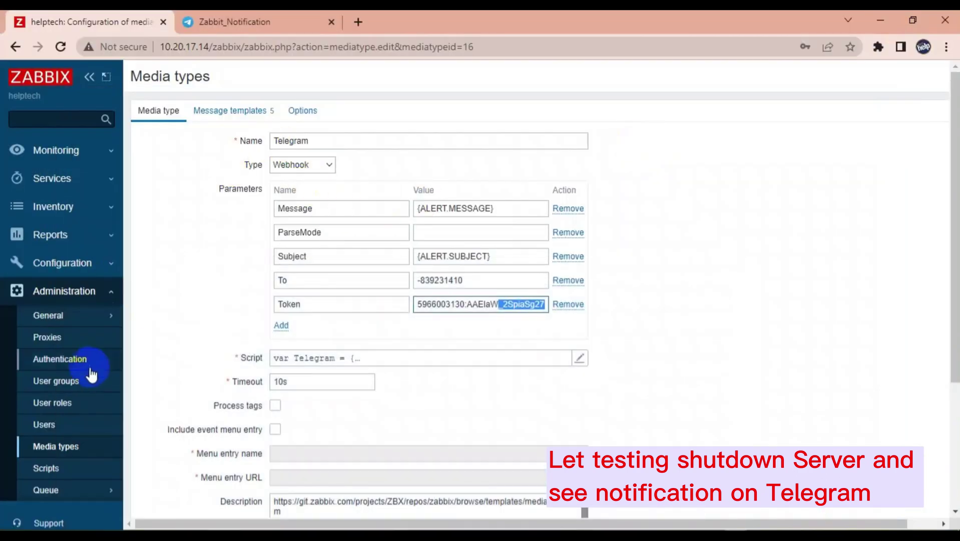
Open the host configuration list and examine the availability details of HELPTECH-DC02 and HELPTECH-CACTI, refreshing the list in between.
{"action": "left_click", "coordinate": [61, 265]}
{"action": "left_click", "coordinate": [44, 352]}
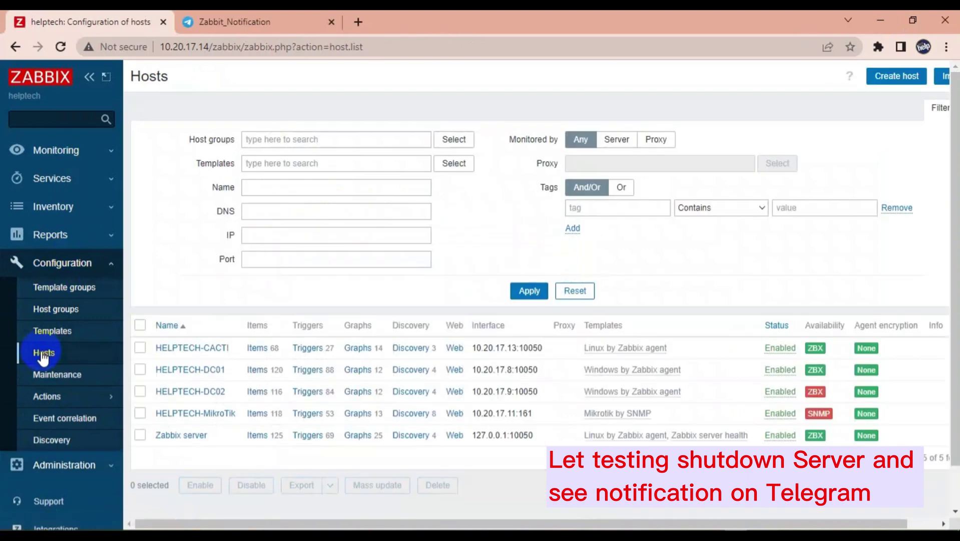
{"action": "mouse_move", "coordinate": [814, 395]}
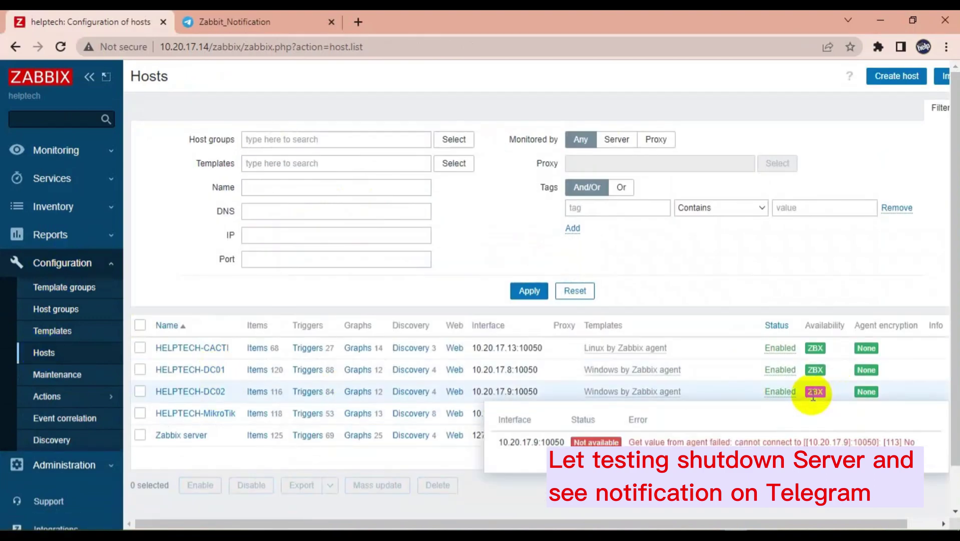
{"action": "left_click", "coordinate": [47, 357]}
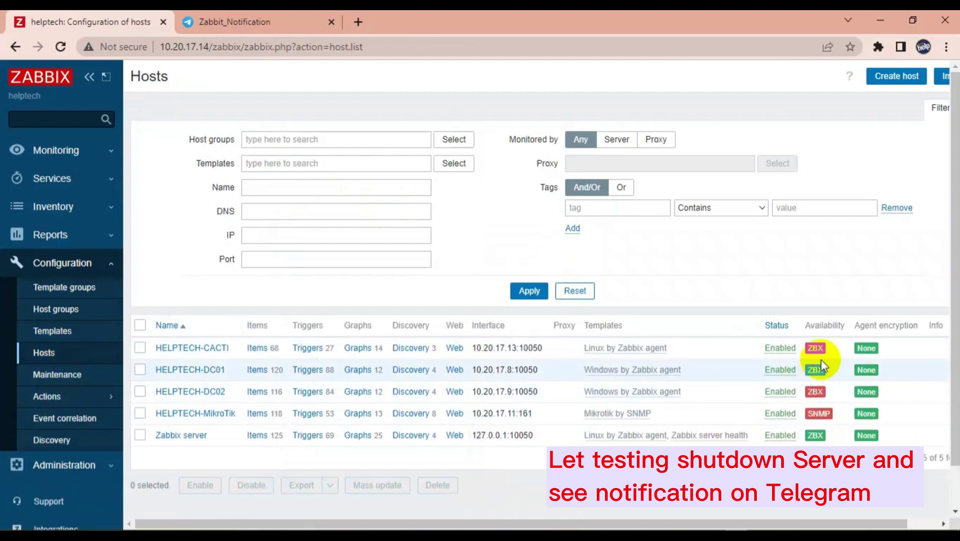
{"action": "mouse_move", "coordinate": [815, 347]}
Examine the interface availability details of HELPTECH-CACTI and HELPTECH-MikroTik in the monitoring overview of hosts.
{"action": "left_click", "coordinate": [60, 150]}
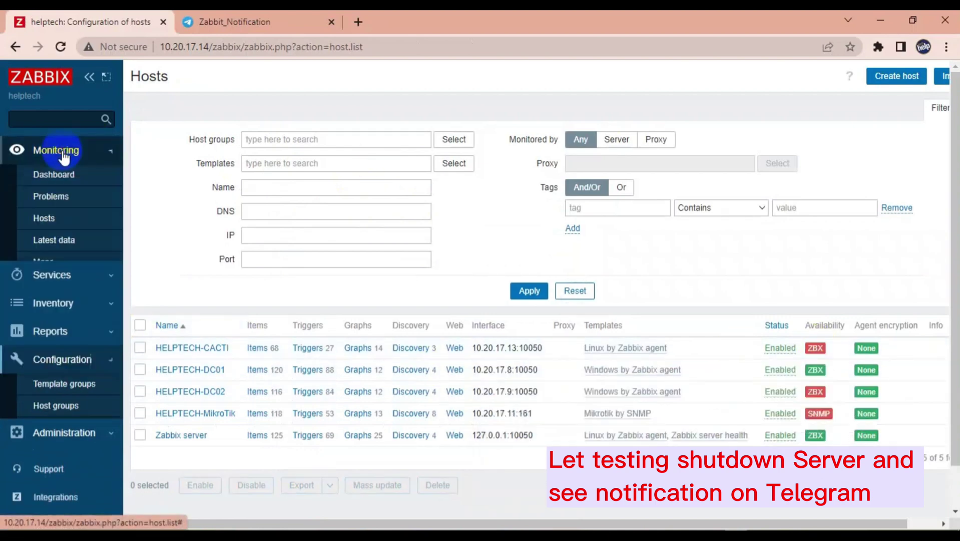
{"action": "left_click", "coordinate": [45, 219]}
{"action": "mouse_move", "coordinate": [354, 362]}
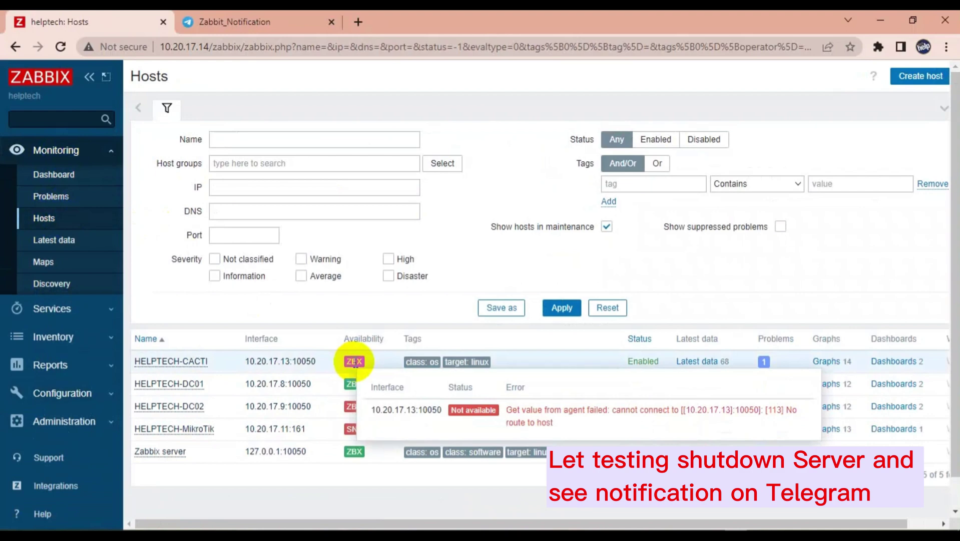
{"action": "mouse_move", "coordinate": [351, 428]}
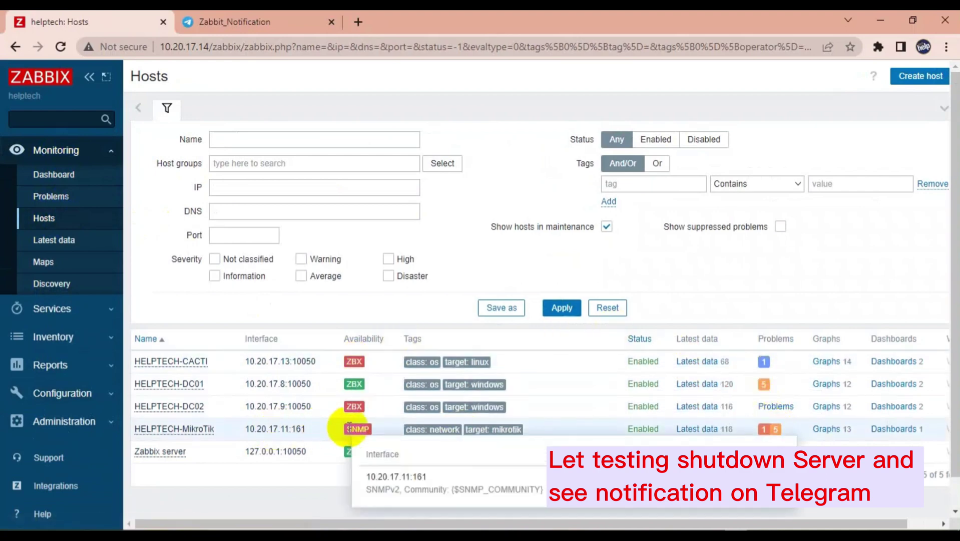
Switch to Telegram Web, check the Zabbit_Notification group for new alerts, and close its group information.
{"action": "left_click", "coordinate": [218, 17]}
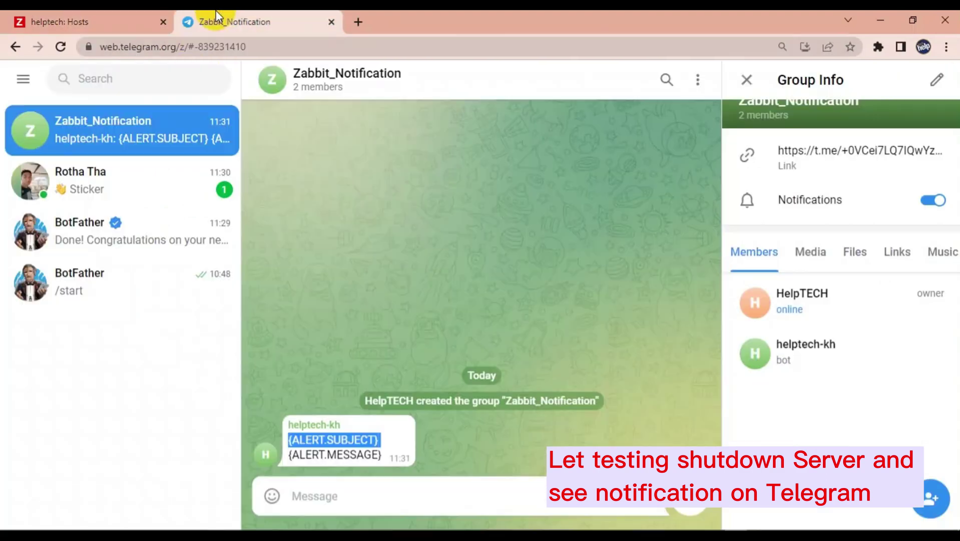
{"action": "left_click", "coordinate": [474, 247]}
{"action": "scroll", "coordinate": [741, 225], "scroll_direction": "up", "scroll_amount": 4}
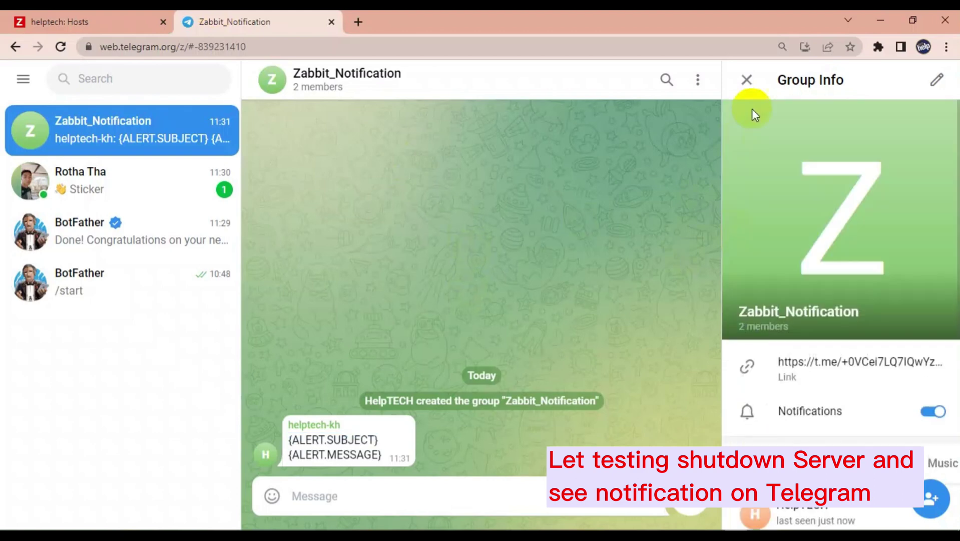
{"action": "left_click", "coordinate": [746, 79]}
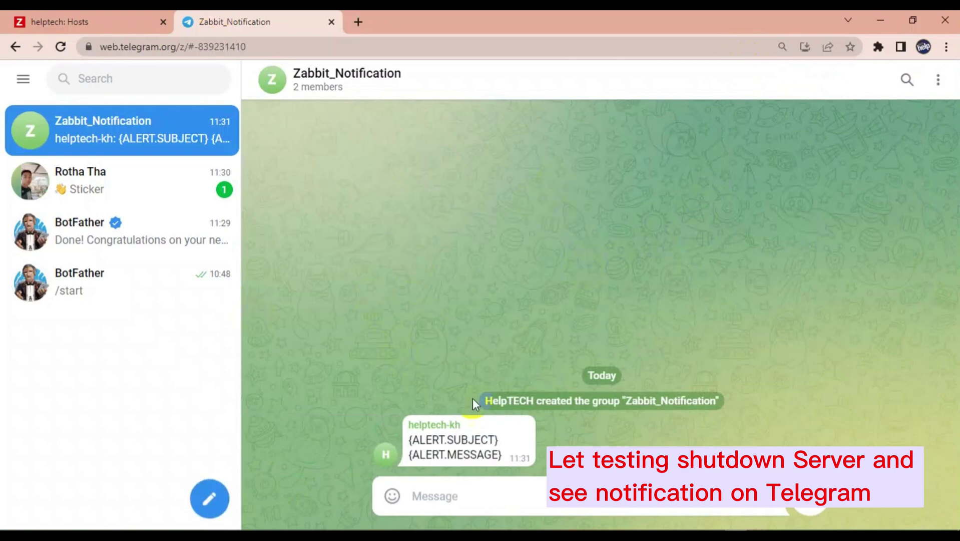
Switch back to Zabbix and review the configuration of the Telegram media type.
{"action": "left_click", "coordinate": [84, 20]}
{"action": "left_click", "coordinate": [64, 421]}
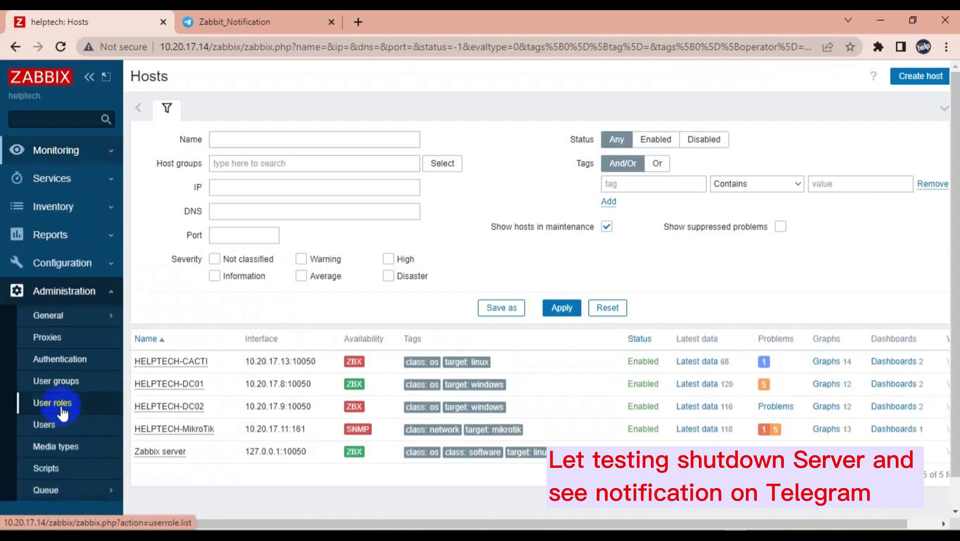
{"action": "left_click", "coordinate": [56, 445]}
{"action": "scroll", "coordinate": [400, 335], "scroll_direction": "down", "scroll_amount": 10}
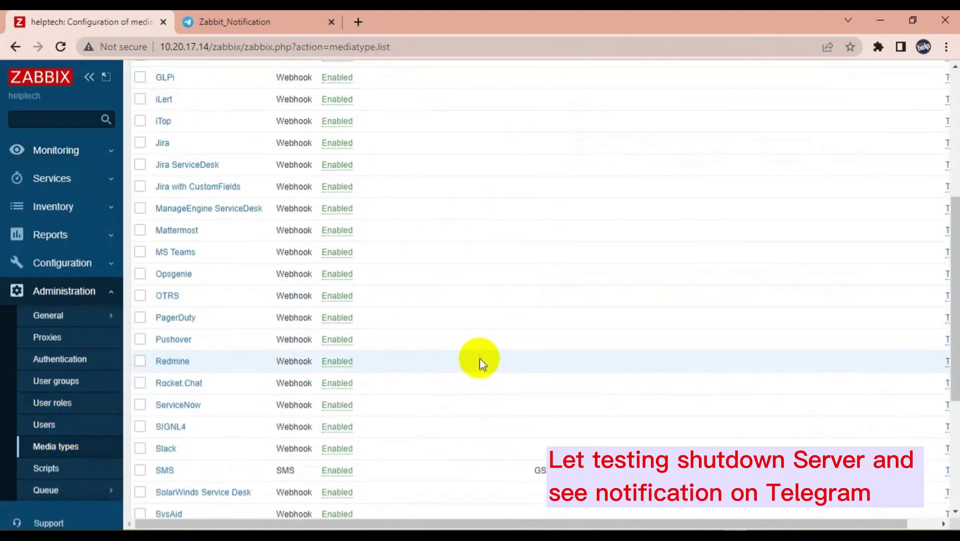
{"action": "left_click", "coordinate": [167, 300]}
{"action": "scroll", "coordinate": [185, 305], "scroll_direction": "down", "scroll_amount": 5}
{"action": "scroll", "coordinate": [208, 300], "scroll_direction": "up", "scroll_amount": 5}
Run a test of the Telegram media type with its default parameters and check for the message in the Zabbit_Notification group.
{"action": "left_click", "coordinate": [55, 446]}
{"action": "scroll", "coordinate": [623, 398], "scroll_direction": "down", "scroll_amount": 10}
{"action": "scroll", "coordinate": [623, 398], "scroll_direction": "down", "scroll_amount": 3}
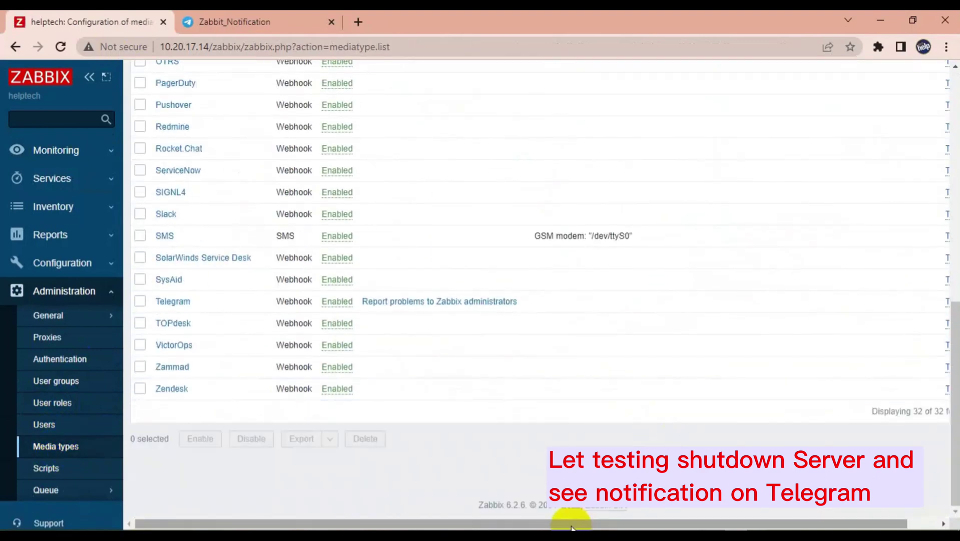
{"action": "left_click_drag", "start_coordinate": [567, 524], "coordinate": [598, 523]}
{"action": "left_click", "coordinate": [920, 301]}
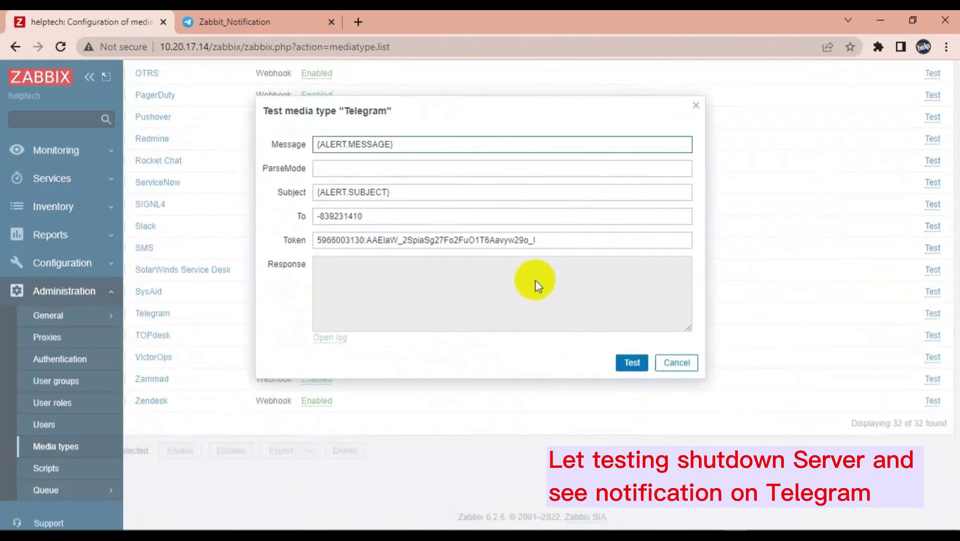
{"action": "left_click", "coordinate": [628, 361]}
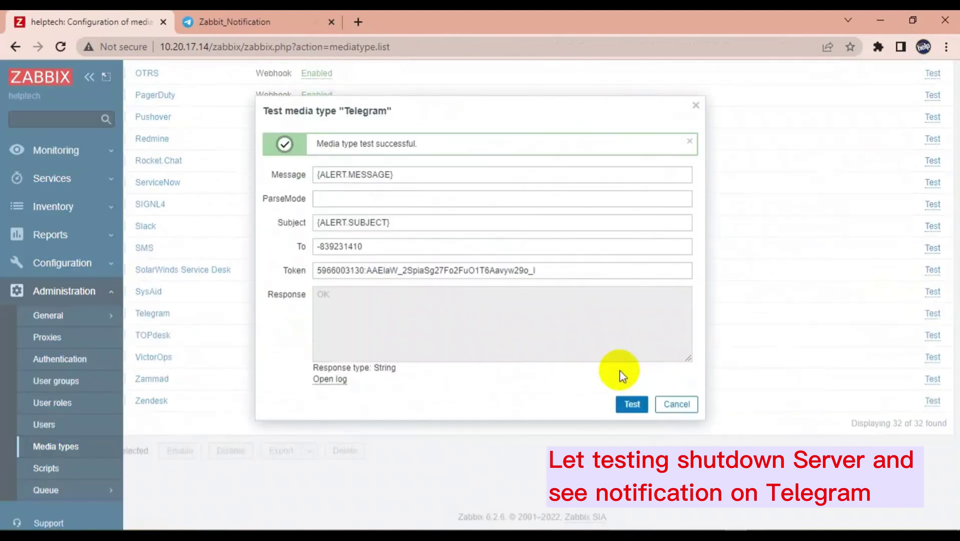
{"action": "left_click", "coordinate": [677, 406]}
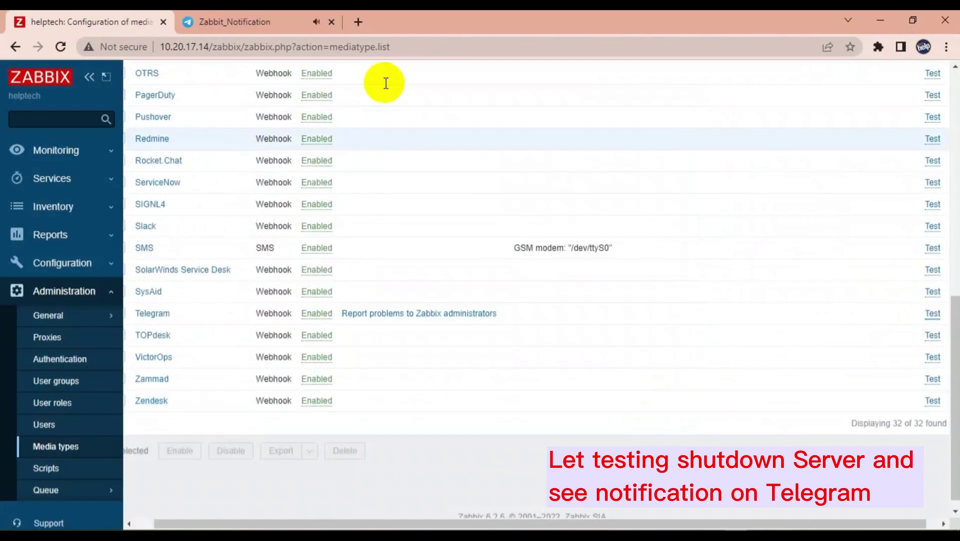
{"action": "left_click", "coordinate": [270, 20]}
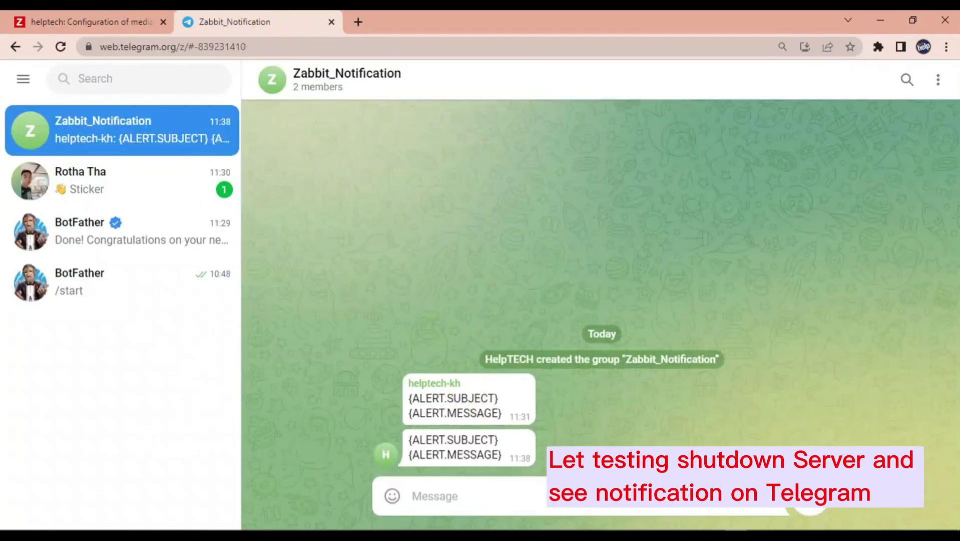
Switch to Zabbix and check the Admin user's Telegram media recipient against the Zabbit_Notification group ID in Telegram Web.
{"action": "left_click", "coordinate": [78, 21]}
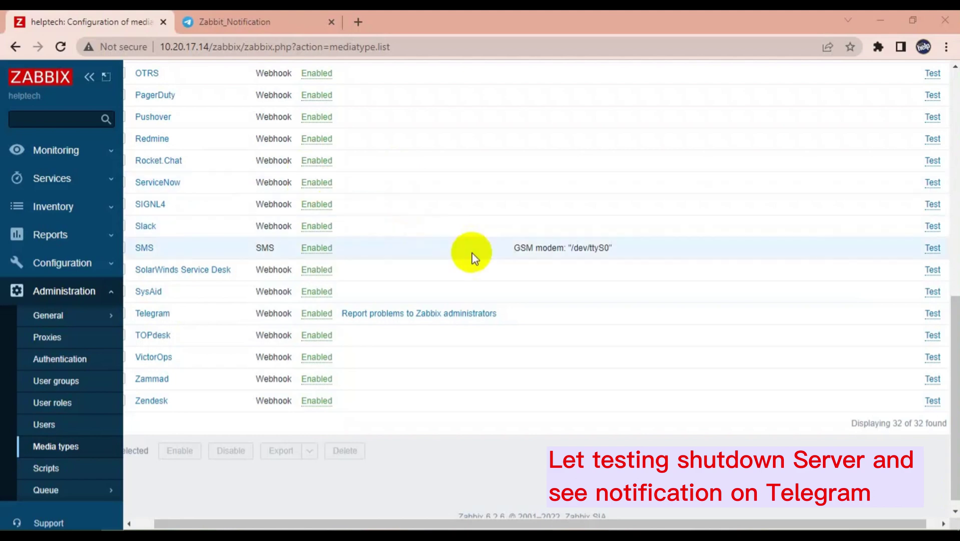
{"action": "left_click", "coordinate": [50, 434]}
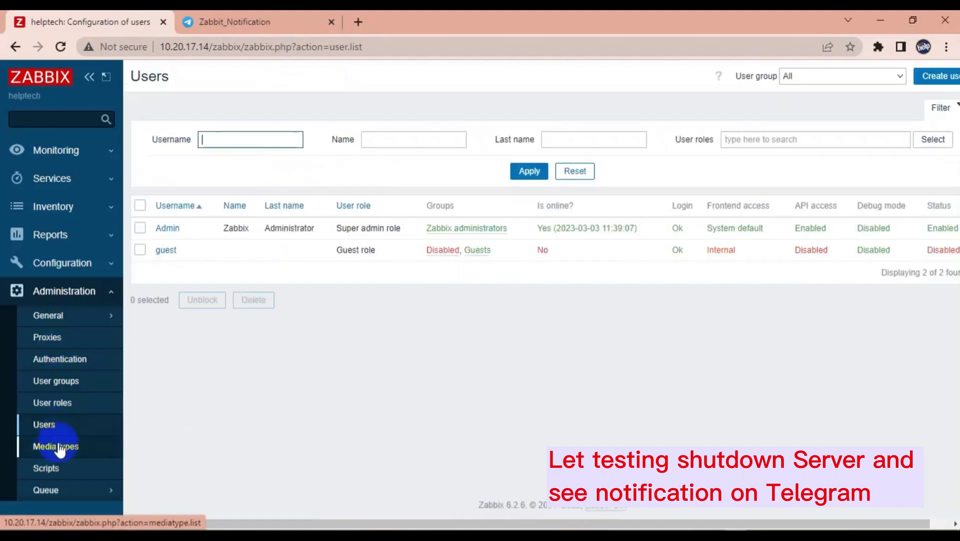
{"action": "left_click", "coordinate": [167, 228]}
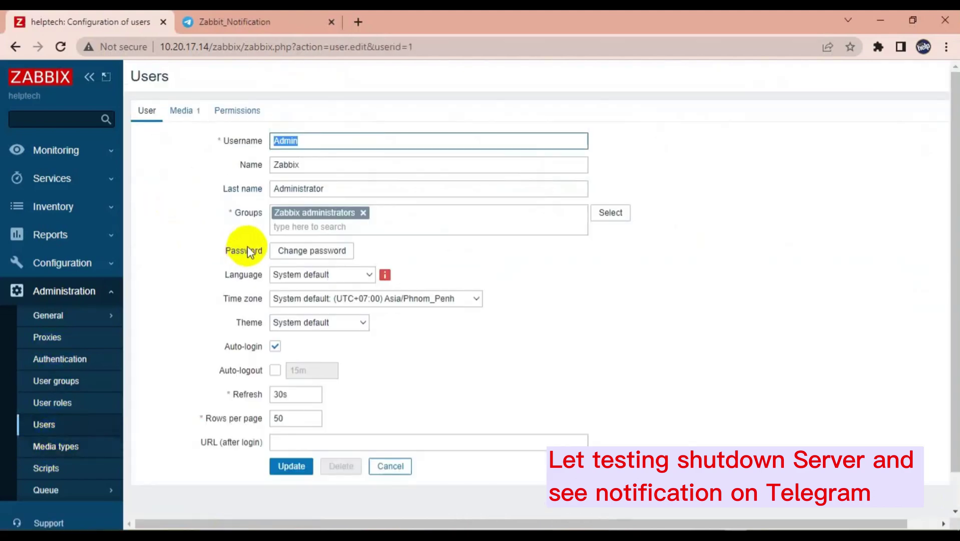
{"action": "left_click", "coordinate": [194, 116]}
{"action": "left_click", "coordinate": [587, 156]}
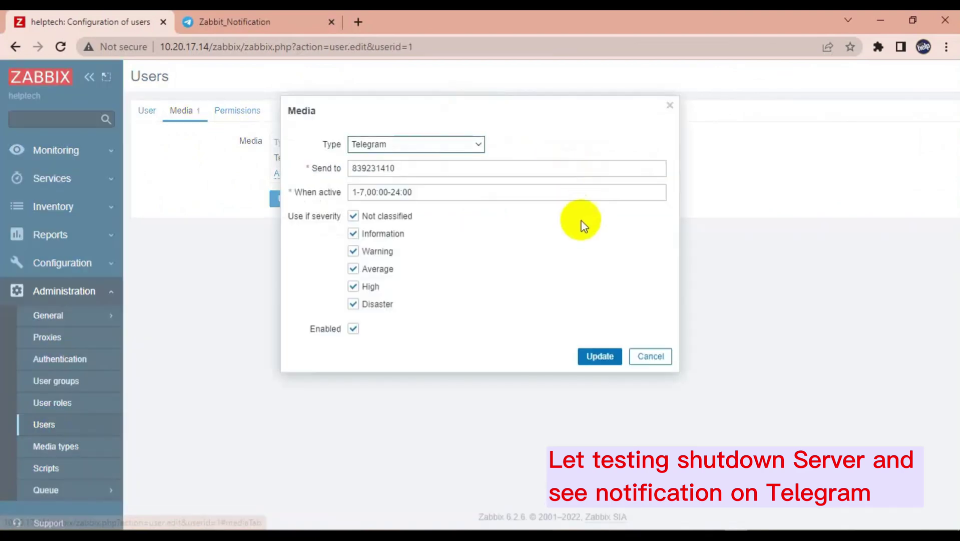
{"action": "left_click", "coordinate": [265, 15]}
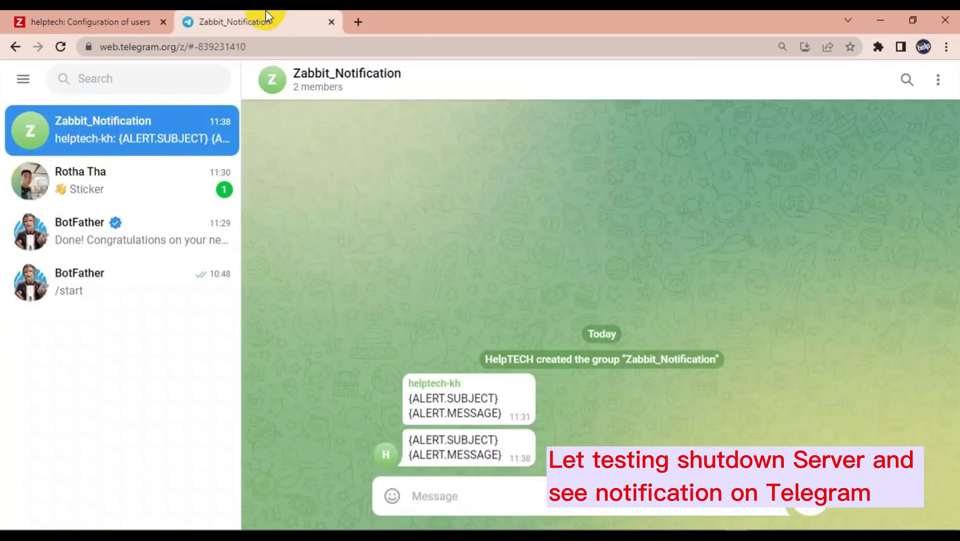
{"action": "left_click", "coordinate": [86, 16]}
{"action": "left_click", "coordinate": [651, 356]}
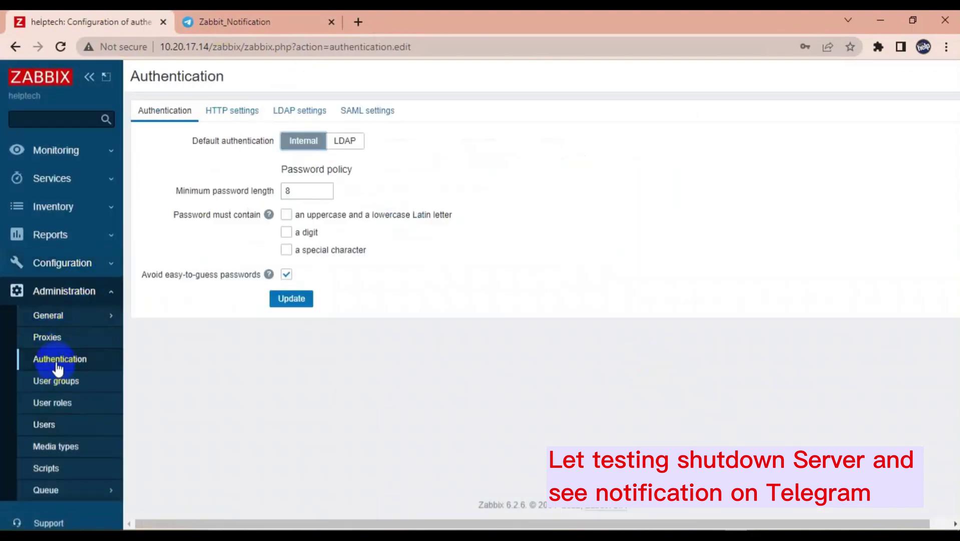
Open the trigger action Report problems to Zabbix administrators and review its operations and their start timing.
{"action": "left_click", "coordinate": [48, 423]}
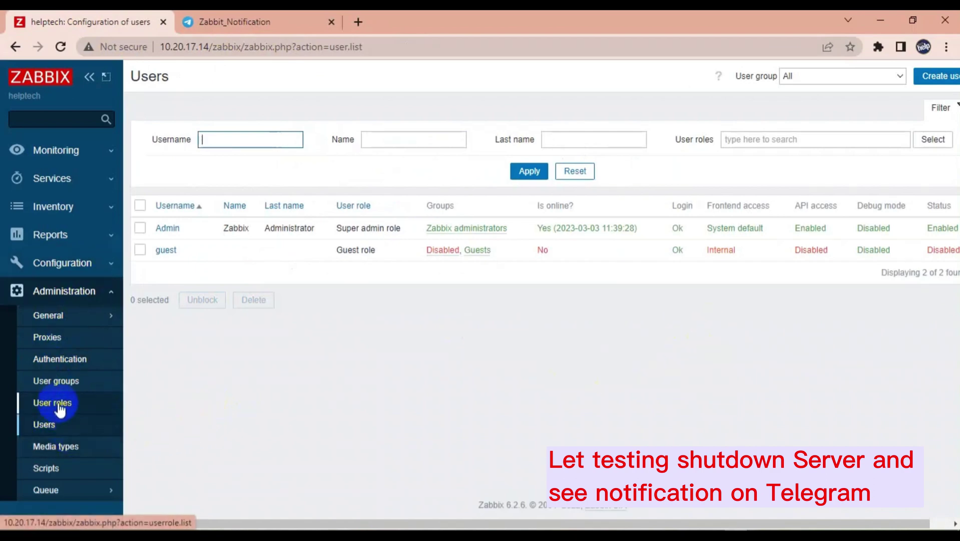
{"action": "left_click", "coordinate": [62, 262]}
{"action": "mouse_move", "coordinate": [65, 397]}
{"action": "left_click", "coordinate": [155, 396]}
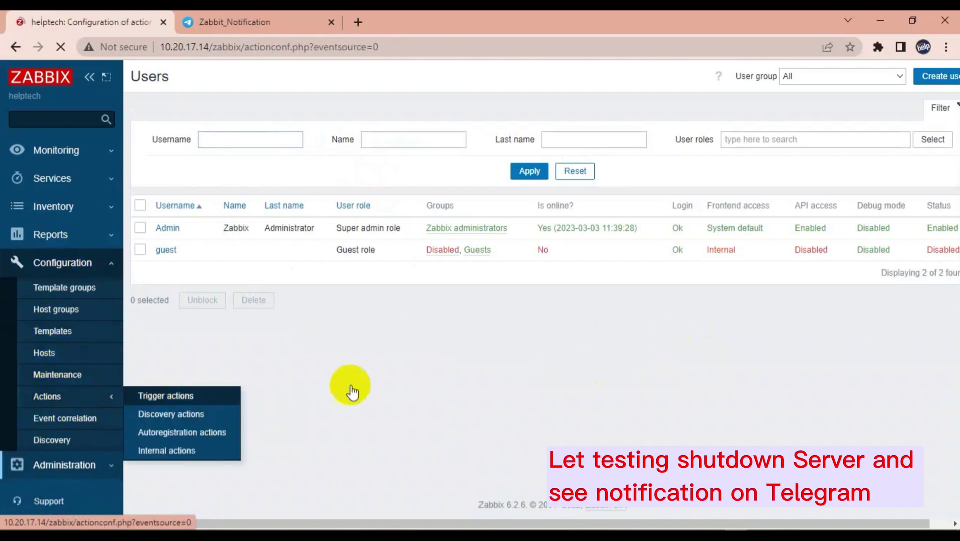
{"action": "left_click", "coordinate": [274, 229]}
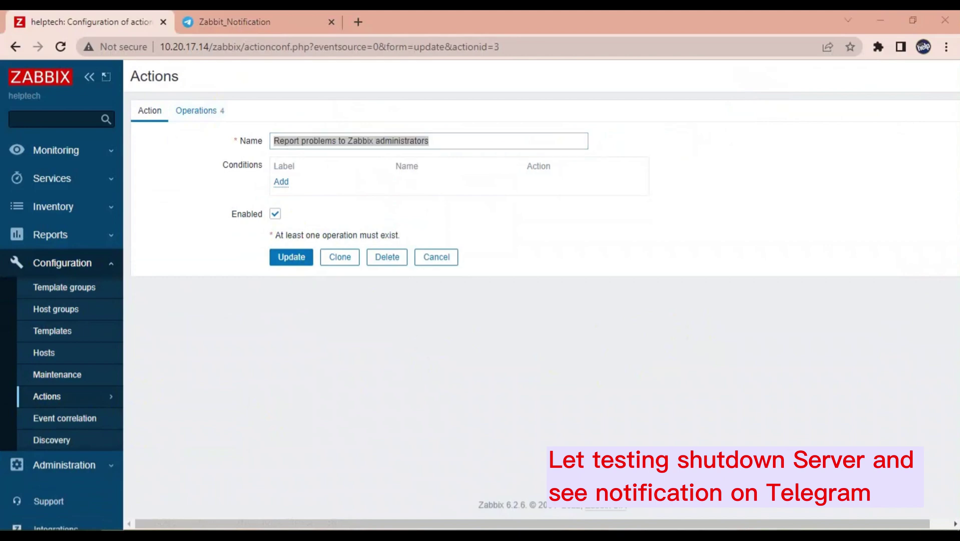
{"action": "left_click", "coordinate": [200, 111]}
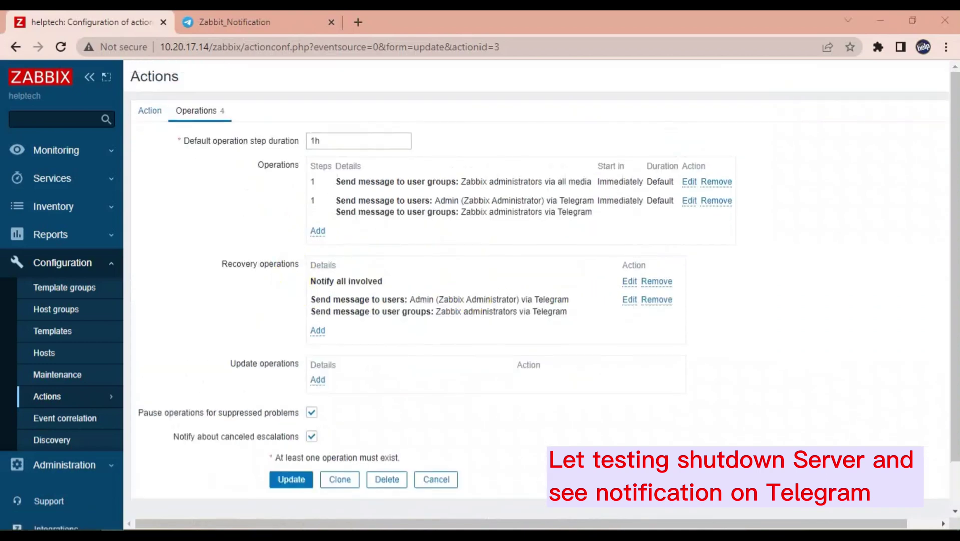
{"action": "double_click", "coordinate": [619, 200]}
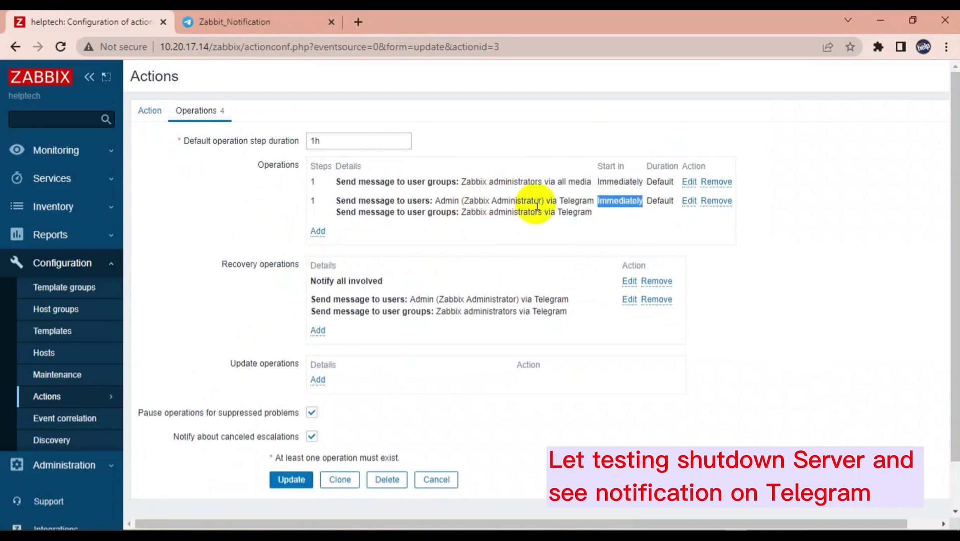
Review the details of the action's Telegram message operation and Telegram recovery operation, keeping their settings.
{"action": "left_click", "coordinate": [689, 200]}
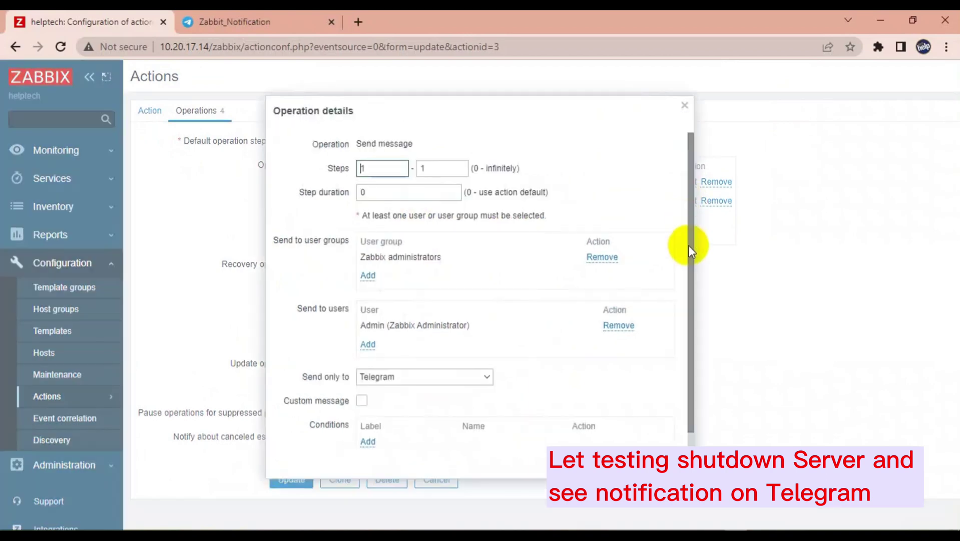
{"action": "scroll", "coordinate": [494, 330], "scroll_direction": "down", "scroll_amount": 1}
{"action": "scroll", "coordinate": [515, 336], "scroll_direction": "up", "scroll_amount": 1}
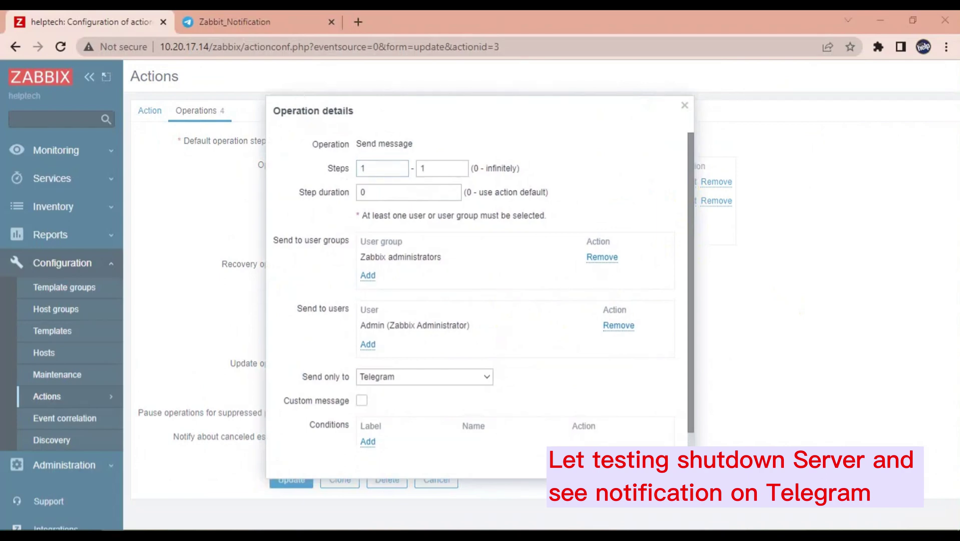
{"action": "scroll", "coordinate": [488, 343], "scroll_direction": "down", "scroll_amount": 1}
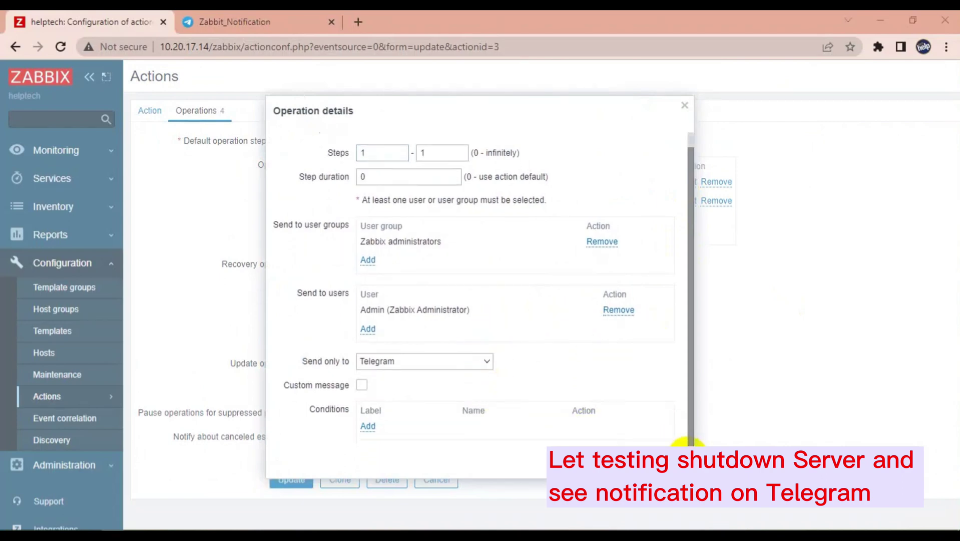
{"action": "left_click", "coordinate": [671, 458]}
{"action": "left_click", "coordinate": [630, 300]}
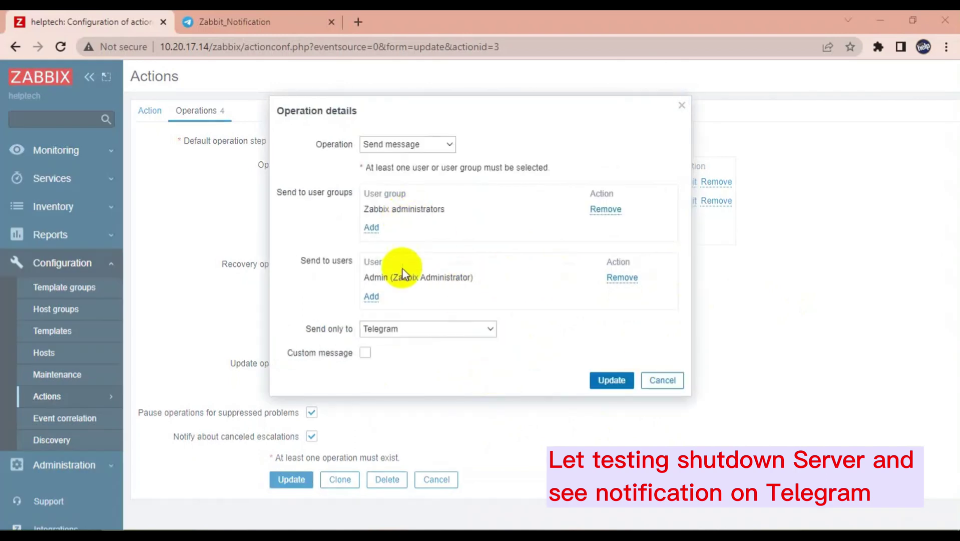
{"action": "left_click", "coordinate": [612, 381]}
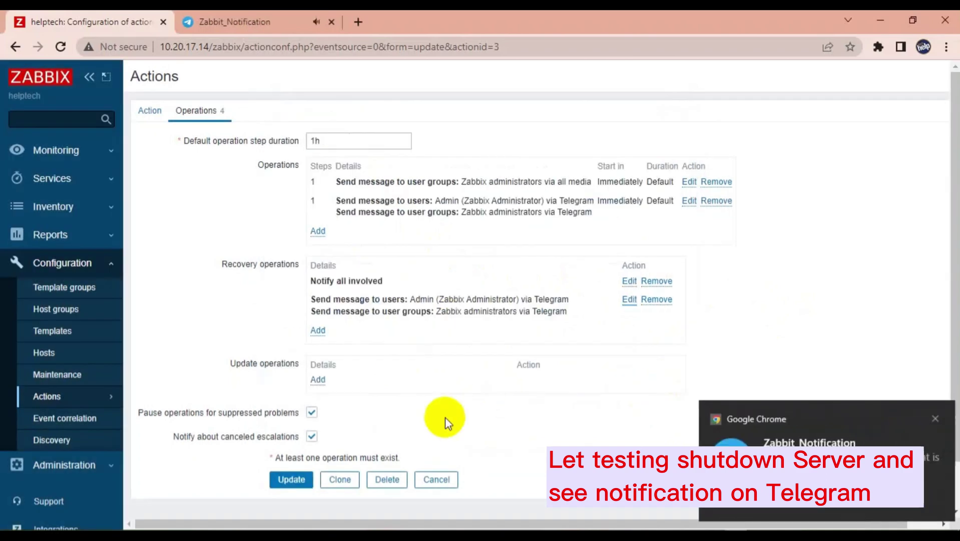
Switch to Telegram Web to read the host in the new alert, and return to the monitored hosts list in Zabbix.
{"action": "left_click", "coordinate": [283, 20]}
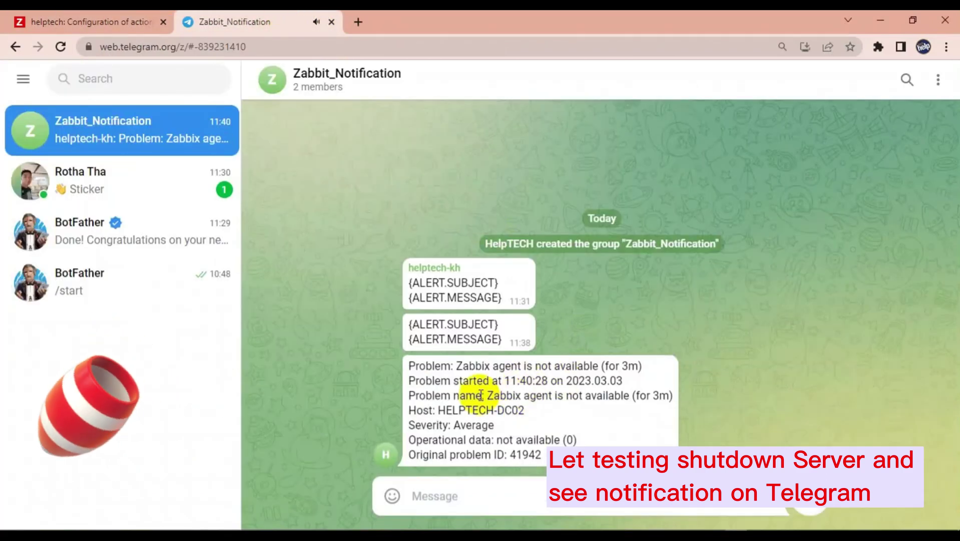
{"action": "triple_click", "coordinate": [510, 410]}
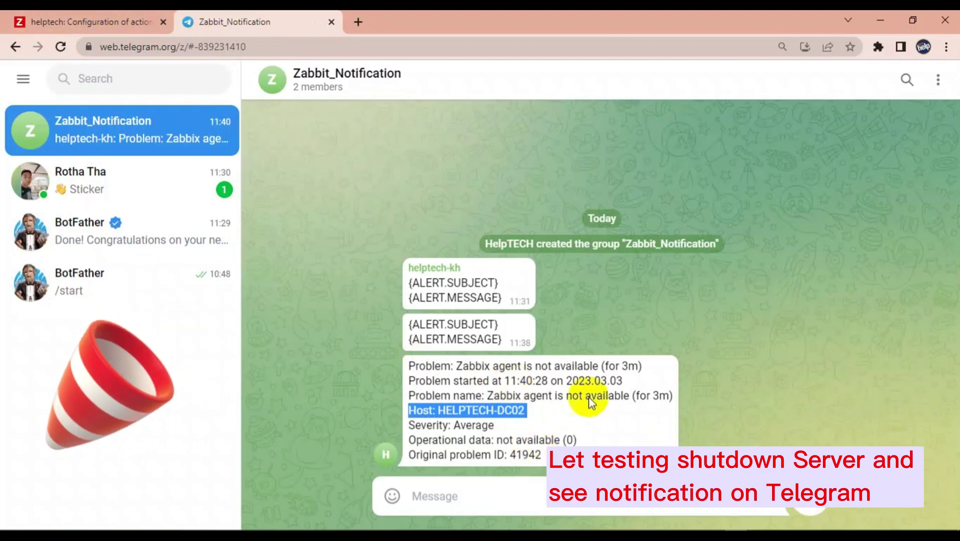
{"action": "left_click", "coordinate": [106, 14]}
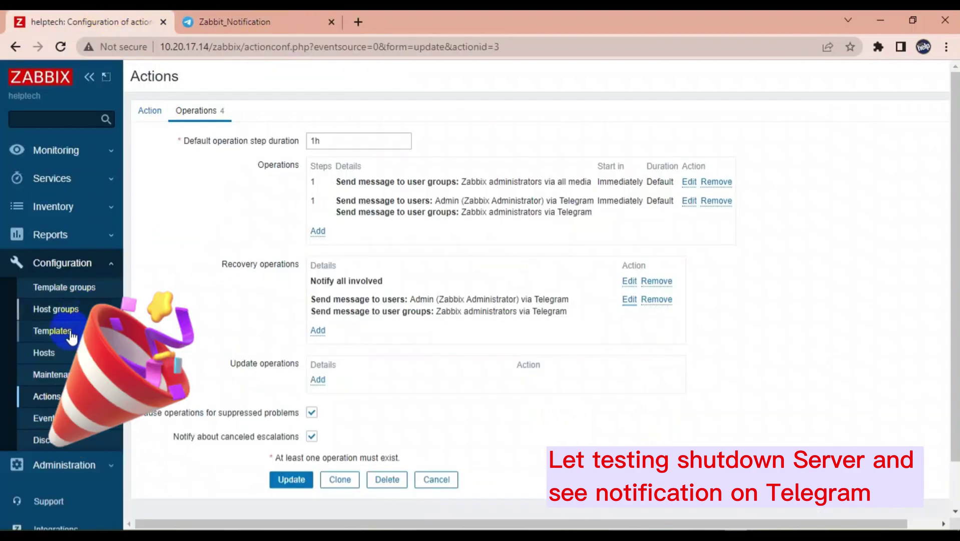
{"action": "left_click", "coordinate": [56, 150]}
{"action": "left_click", "coordinate": [47, 217]}
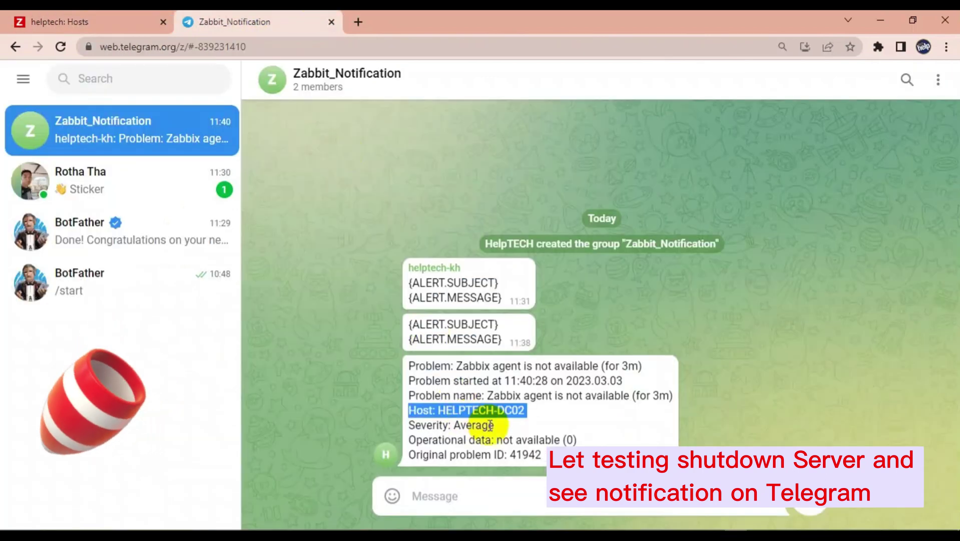
Switch to Telegram Web again and examine the problem description and host of the Zabbit_Notification alert.
{"action": "double_click", "coordinate": [632, 365]}
{"action": "left_click_drag", "start_coordinate": [457, 366], "coordinate": [646, 372]}
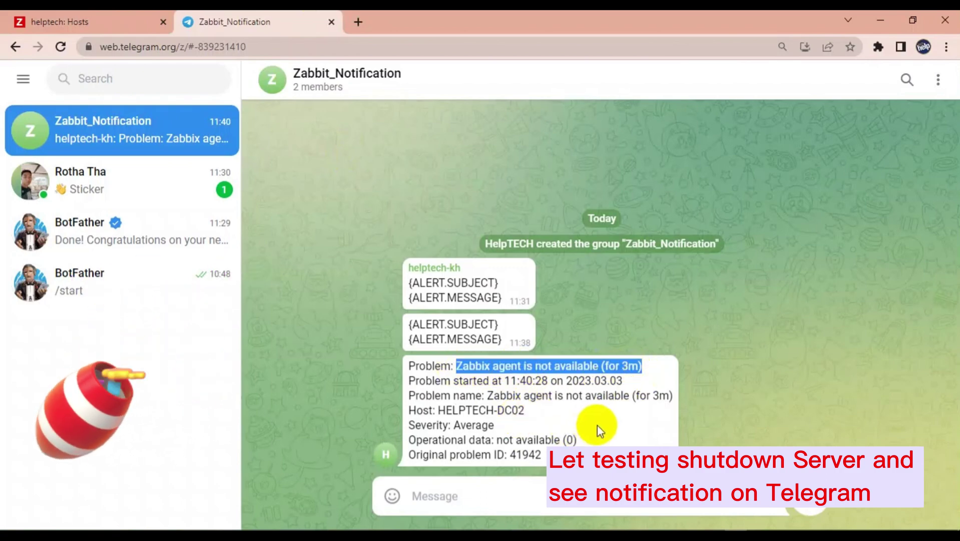
{"action": "left_click", "coordinate": [89, 18]}
{"action": "left_click", "coordinate": [189, 19]}
{"action": "left_click_drag", "start_coordinate": [439, 409], "coordinate": [530, 408]}
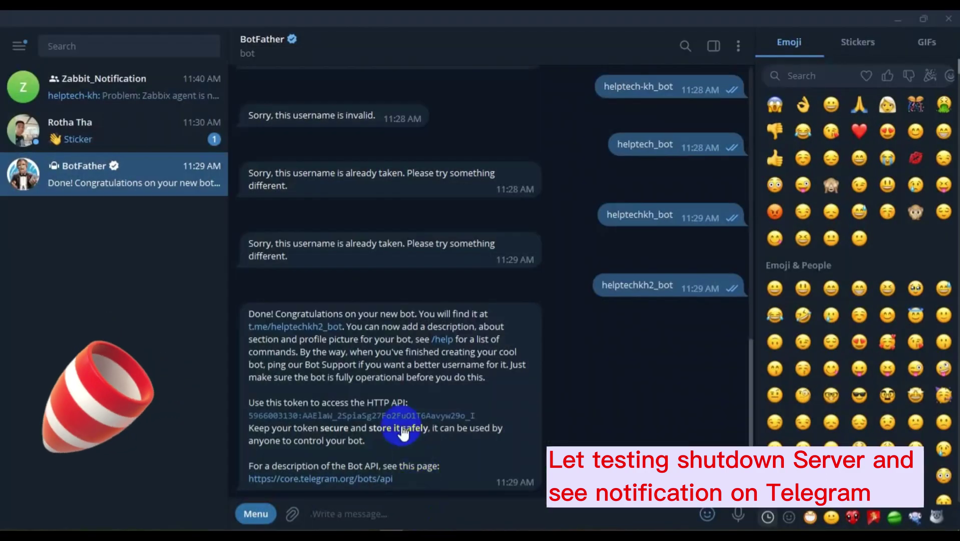
Switch to the Telegram desktop app and examine the problem and host lines of the latest Zabbit_Notification alerts.
{"action": "left_click", "coordinate": [127, 97]}
{"action": "triple_click", "coordinate": [353, 306]}
{"action": "left_click", "coordinate": [331, 353]}
{"action": "triple_click", "coordinate": [325, 339]}
{"action": "triple_click", "coordinate": [348, 440]}
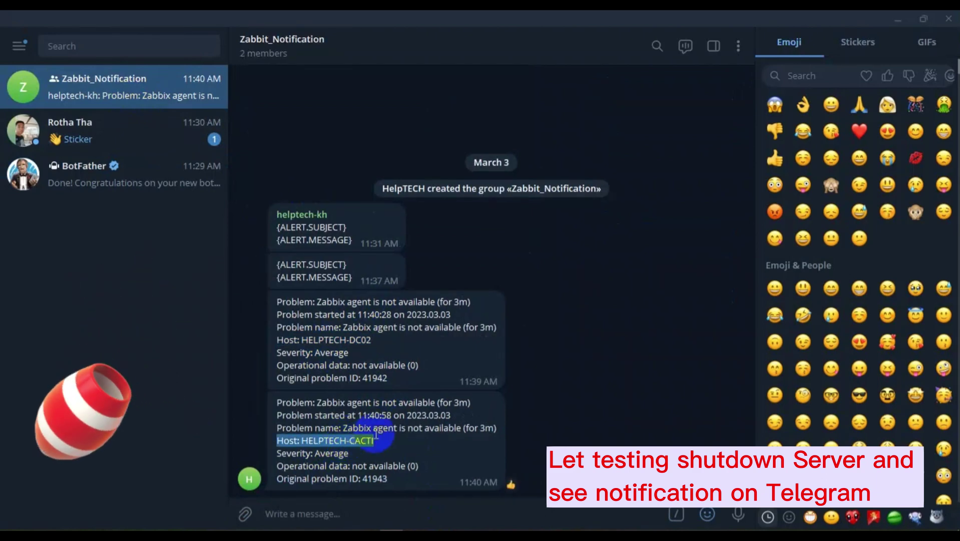
Minimize the Telegram desktop app, switch back to Zabbix and reload the monitored hosts list.
{"action": "left_click", "coordinate": [888, 17]}
{"action": "left_click", "coordinate": [86, 19]}
{"action": "left_click", "coordinate": [48, 219]}
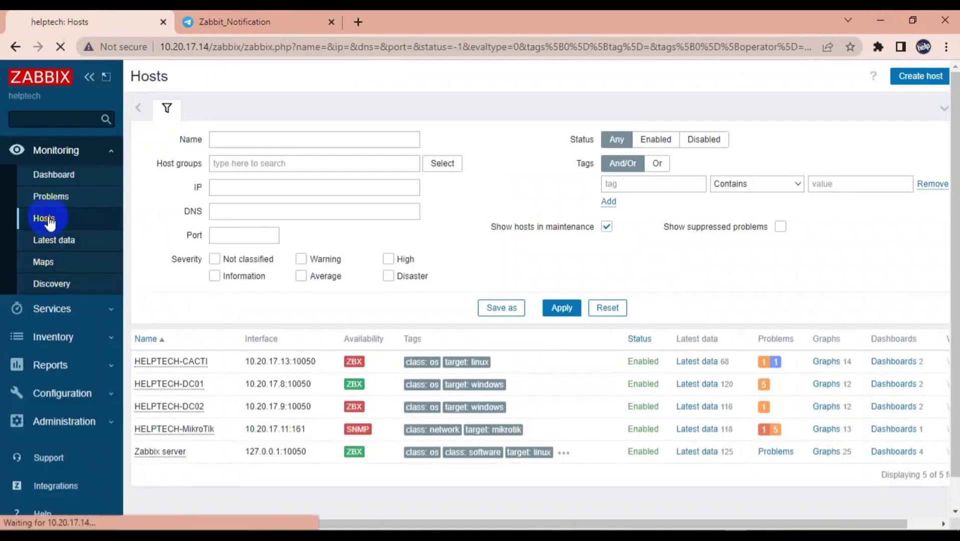